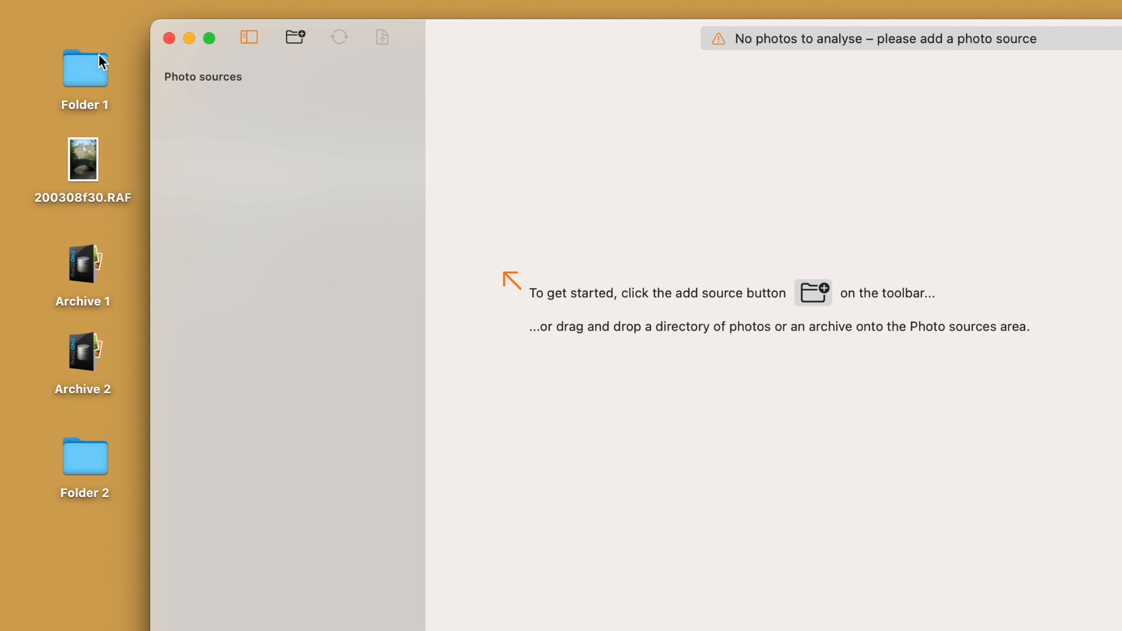
# Examine the photos in Folder 1 on the desktop and in its Sub-folder, and close the folder window.
pyautogui.doubleClick(82, 74)
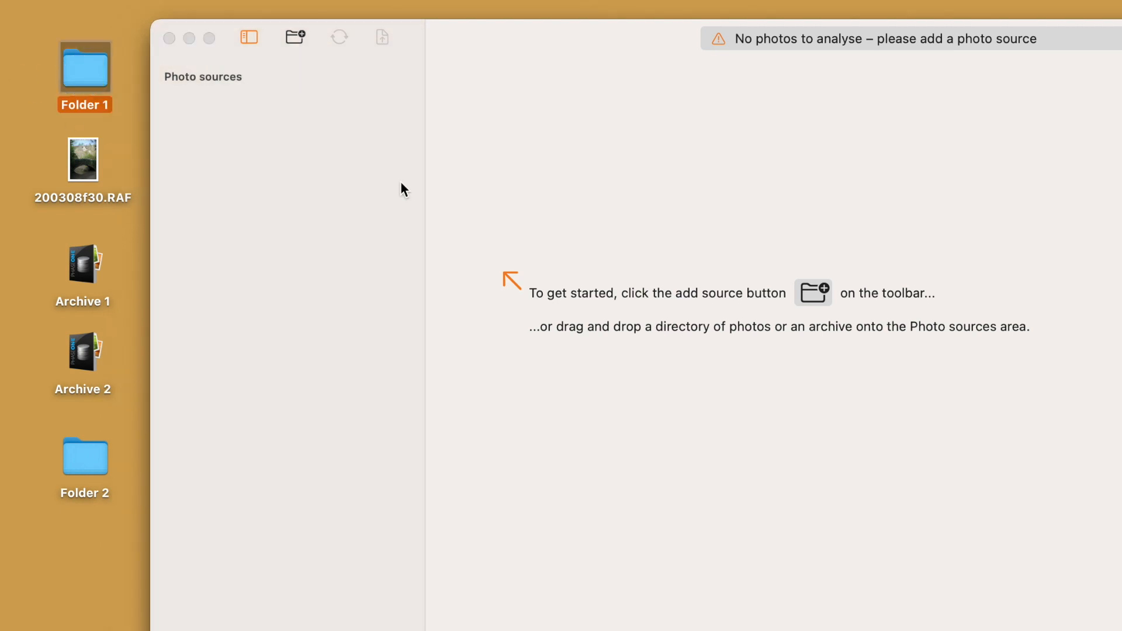
pyautogui.moveTo(181, 0); pyautogui.dragTo(343, 186)
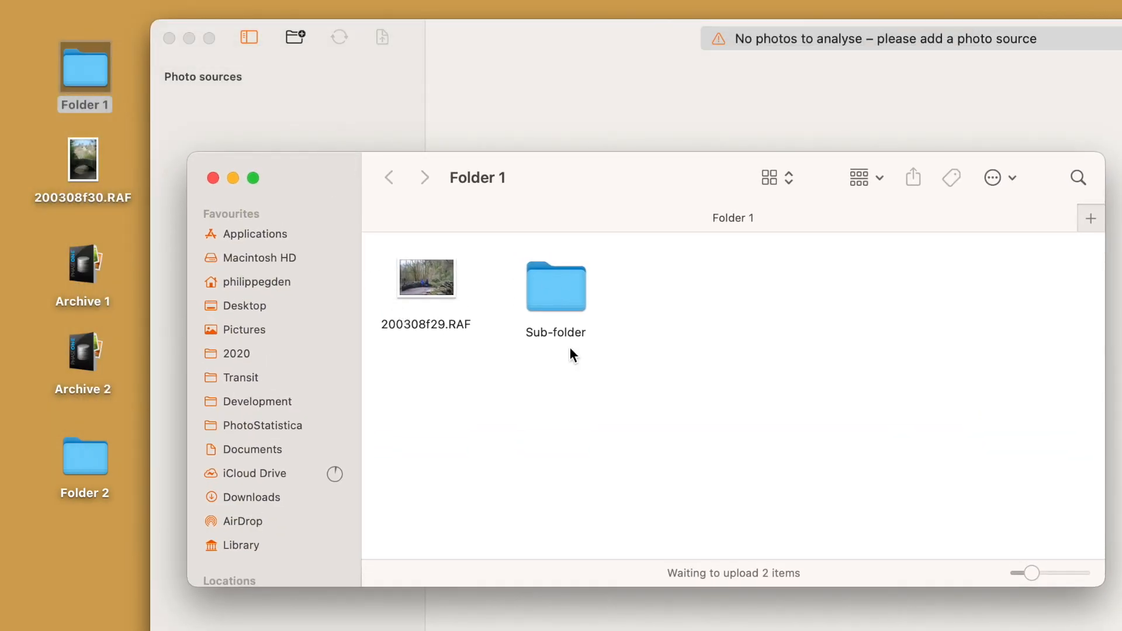
pyautogui.doubleClick(549, 294)
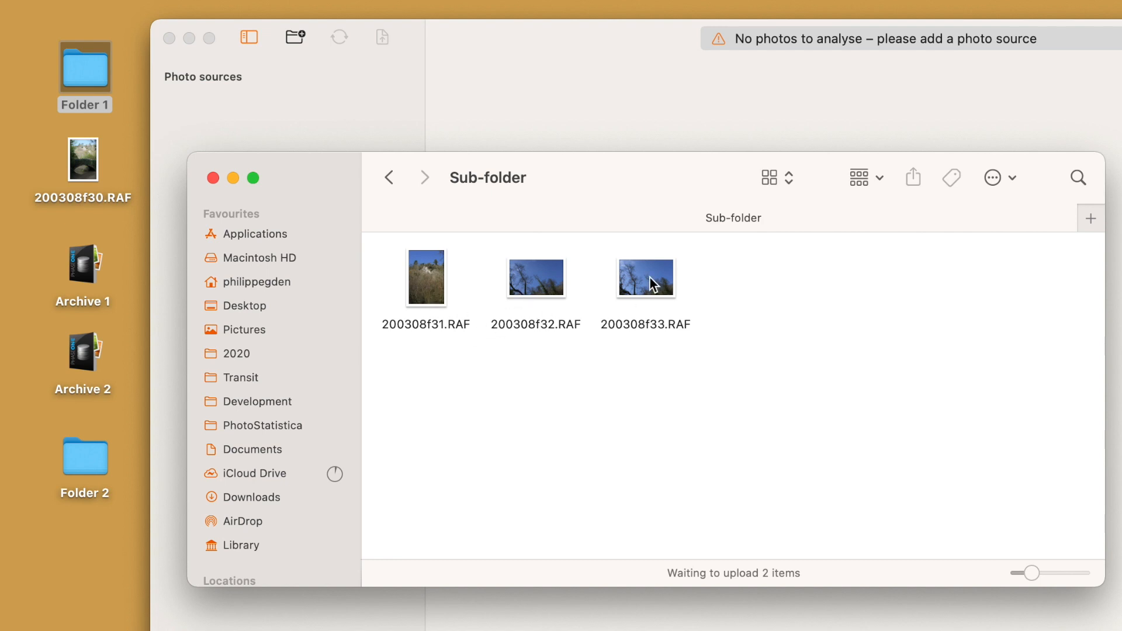
pyautogui.click(213, 178)
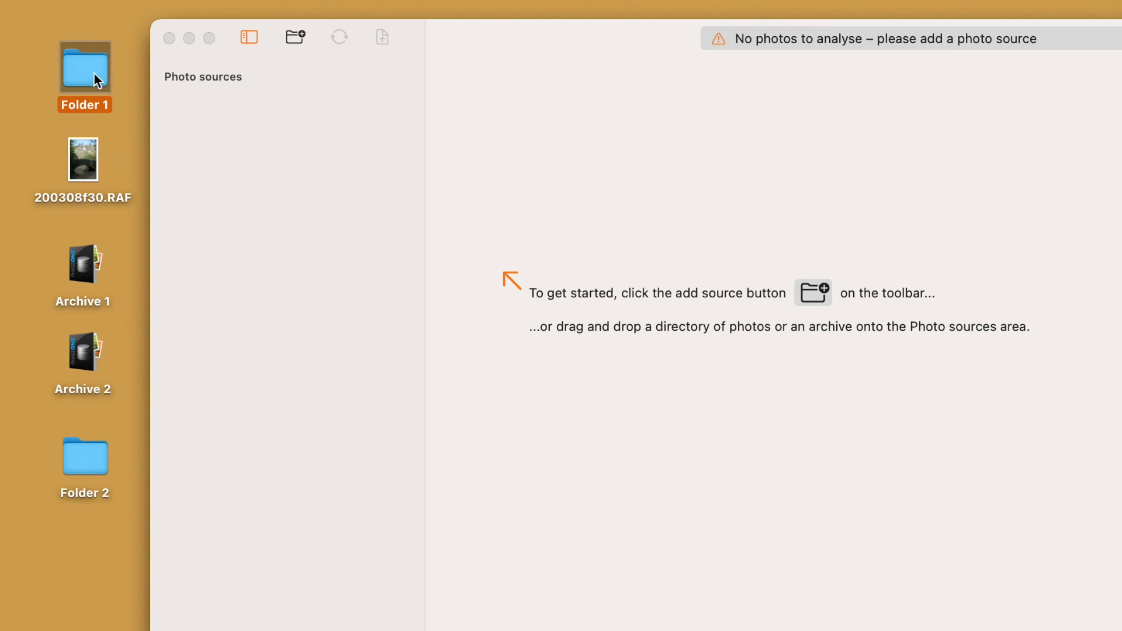
# Add Folder 1 from the desktop as a photo source and delete that source again.
pyautogui.moveTo(93, 72); pyautogui.dragTo(411, 405)
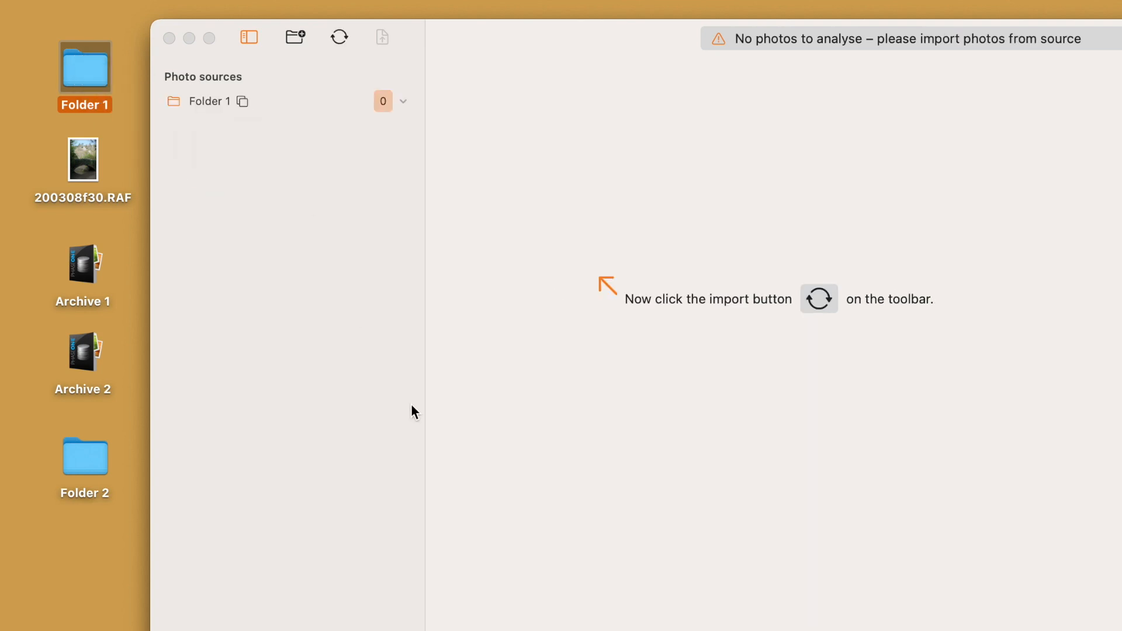
pyautogui.click(403, 101)
pyautogui.click(466, 237)
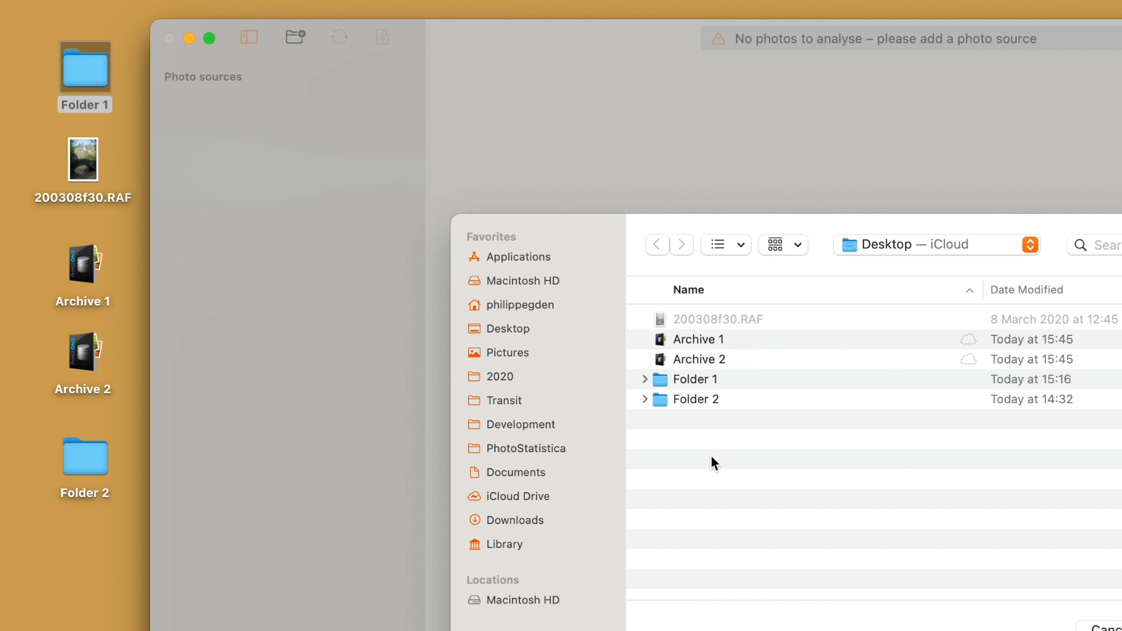
# Add Folder 1 as a photo source through the file chooser and import its photos.
pyautogui.click(676, 386)
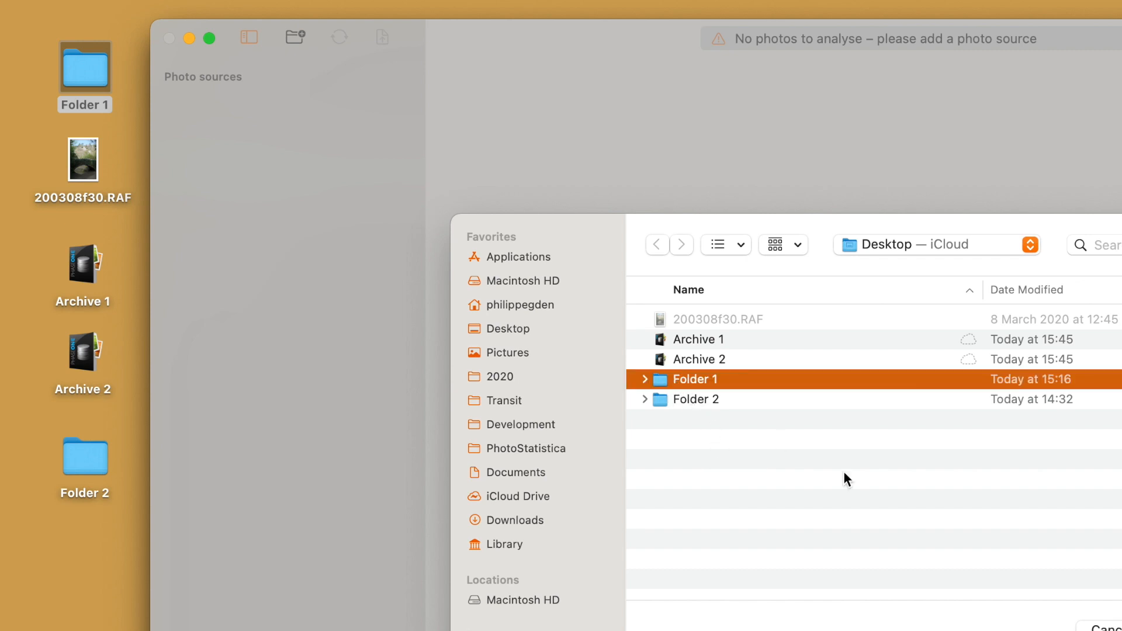
pyautogui.press('Return')
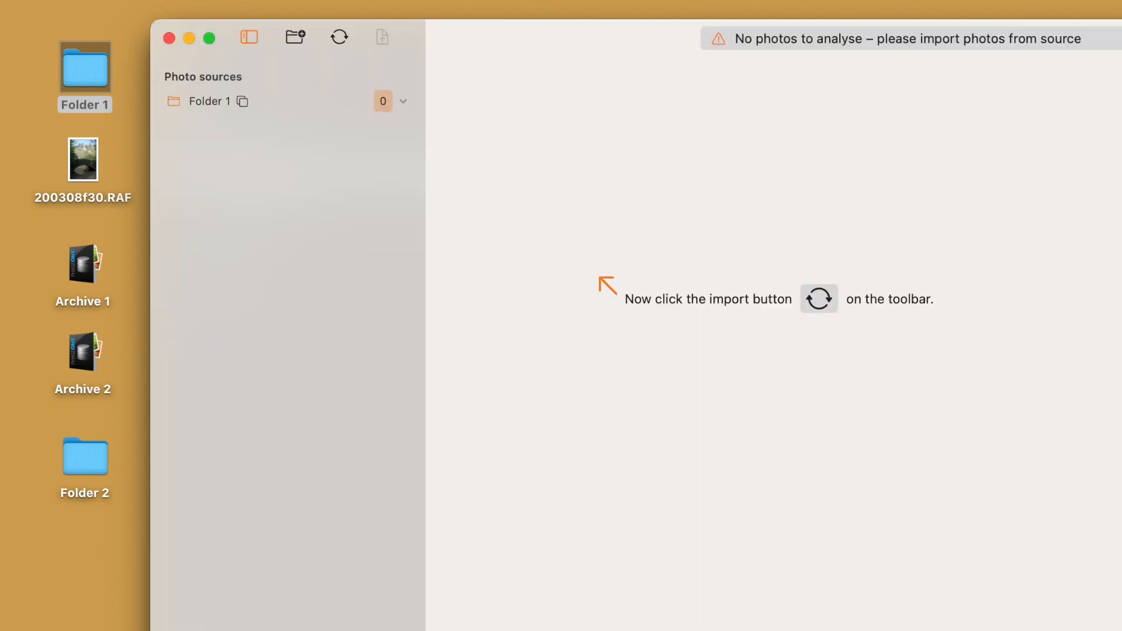
pyautogui.click(340, 40)
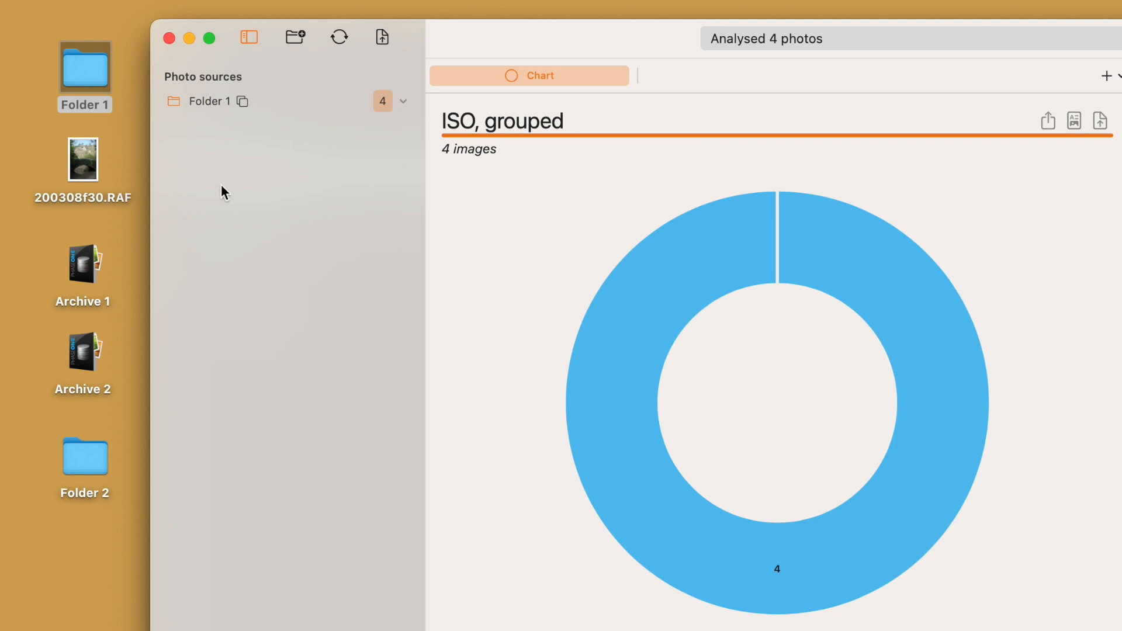
# Exclude sub-directories from the Folder 1 source and rescan it.
pyautogui.click(402, 101)
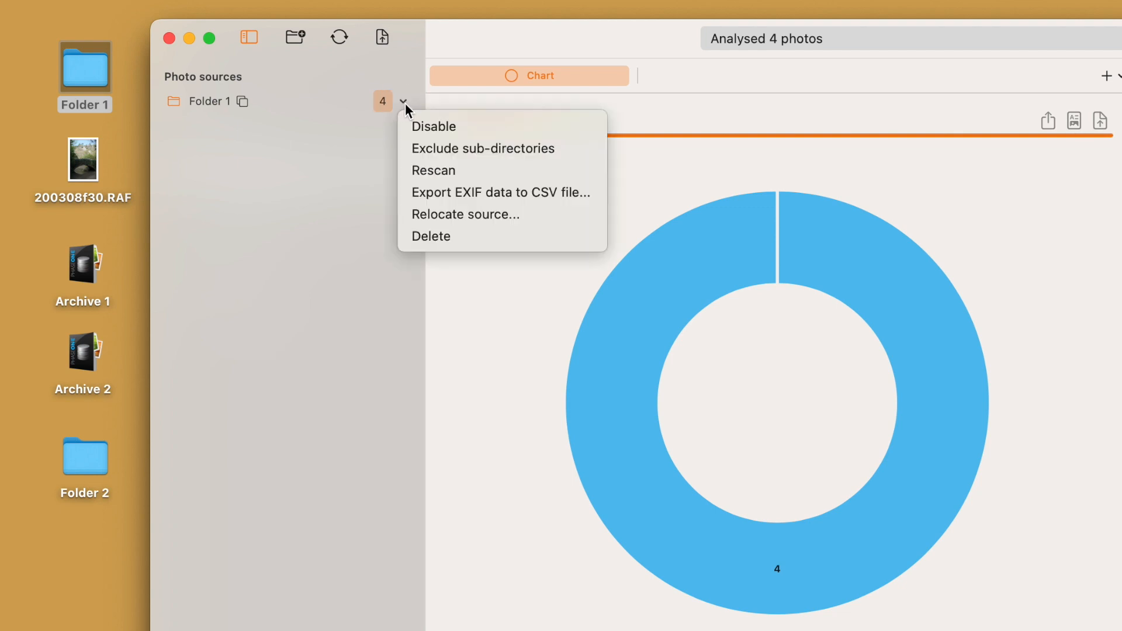
pyautogui.click(471, 149)
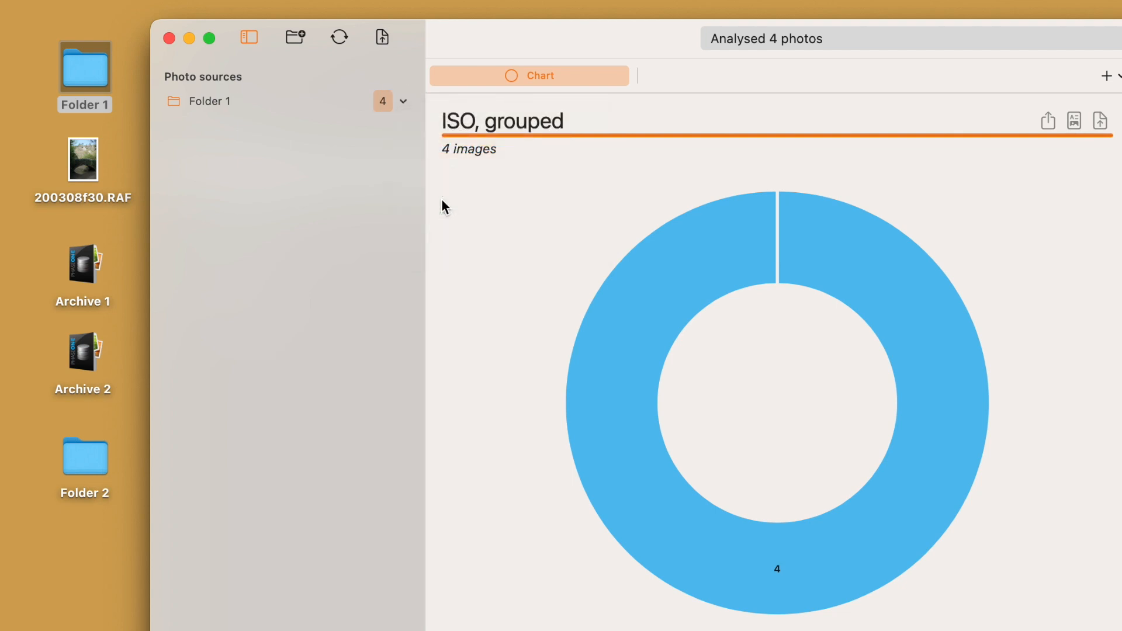
pyautogui.click(403, 101)
pyautogui.click(444, 170)
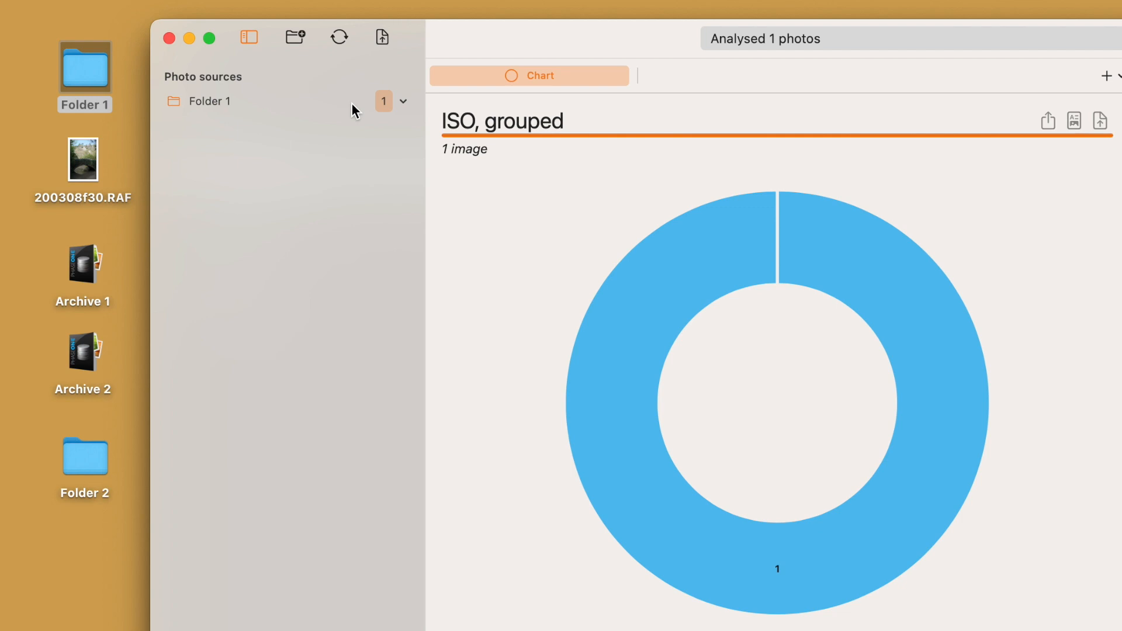
# Include sub-directories in the Folder 1 source again and rescan it.
pyautogui.click(403, 101)
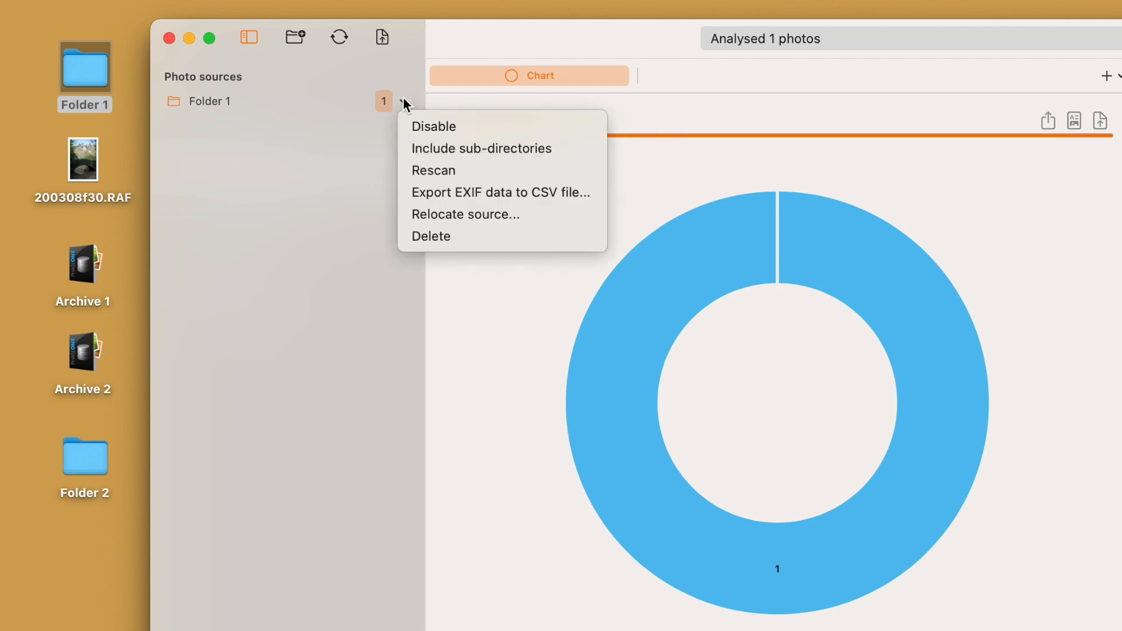
pyautogui.click(431, 146)
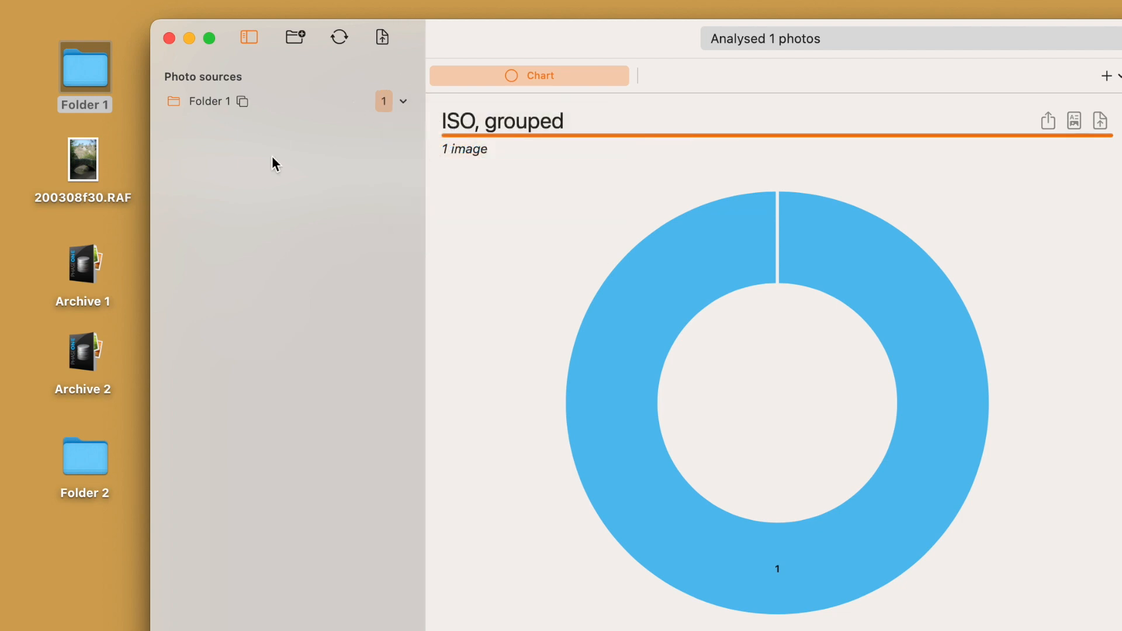
pyautogui.click(400, 101)
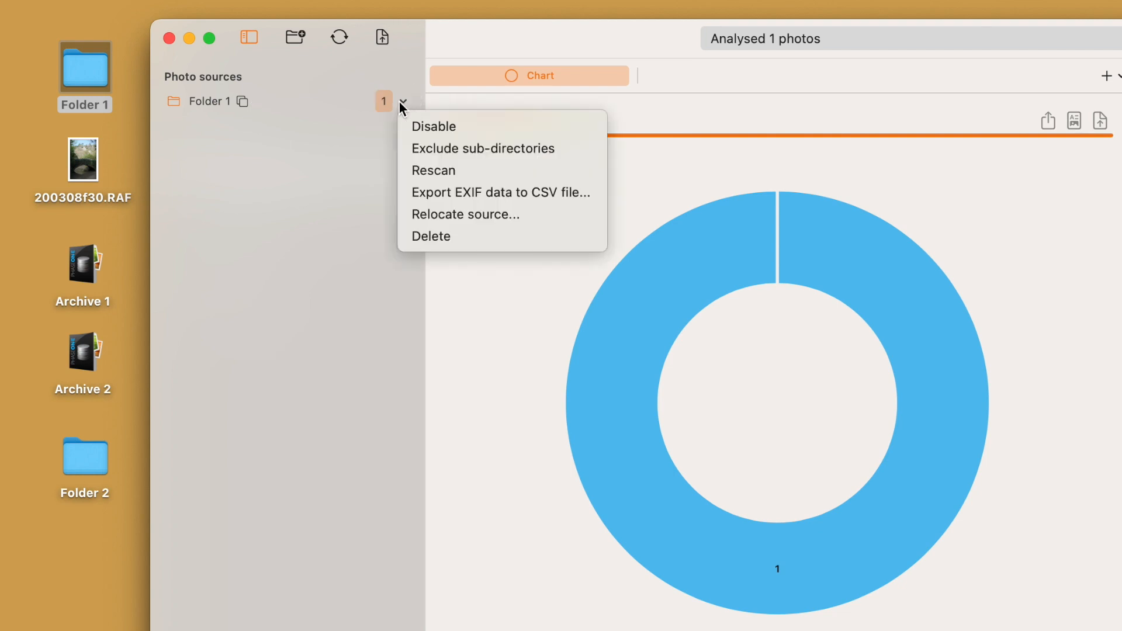
pyautogui.click(421, 171)
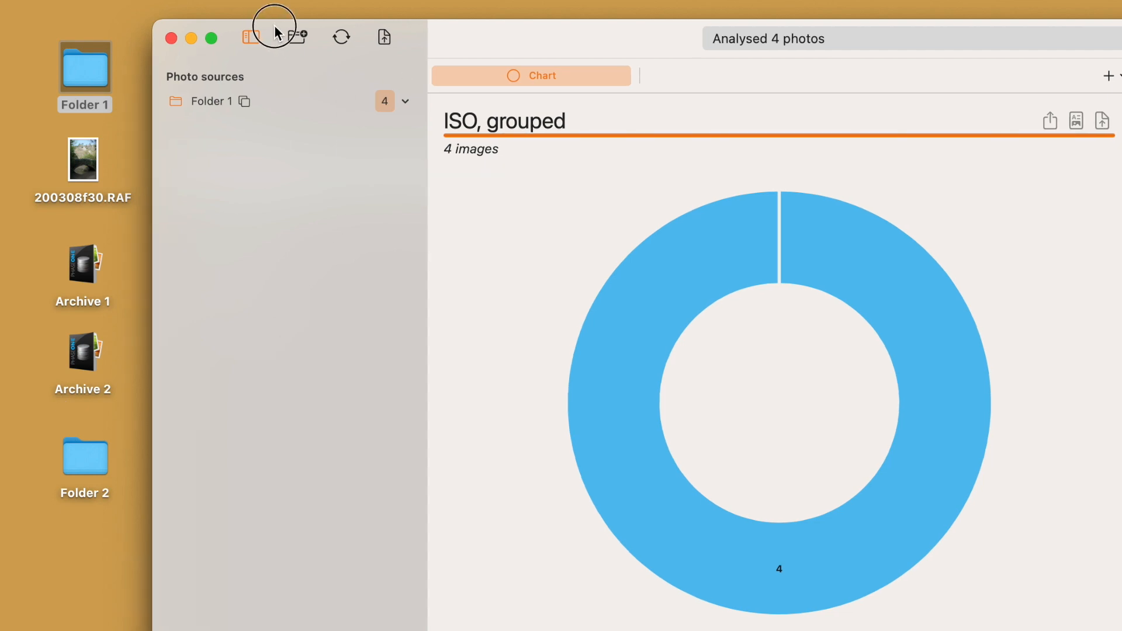
# Move the window aside, switch to Capture One to examine the images in the Archive 1 catalog, and return to PhotoStatistica.
pyautogui.moveTo(275, 25); pyautogui.dragTo(303, 25)
pyautogui.click(173, 383)
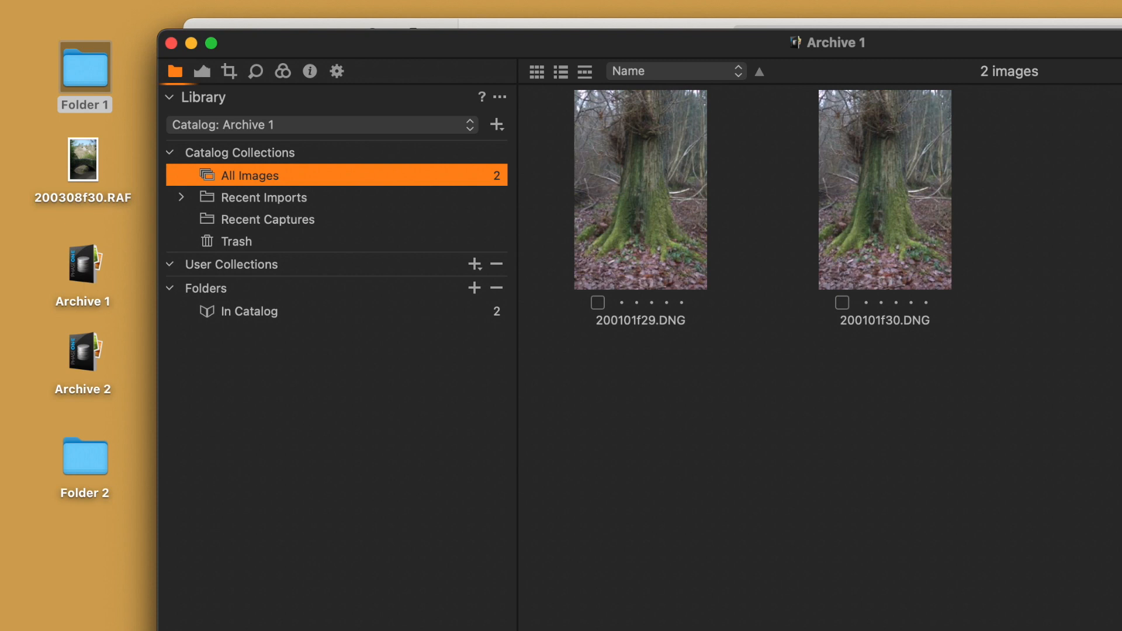
pyautogui.press('super+Tab')
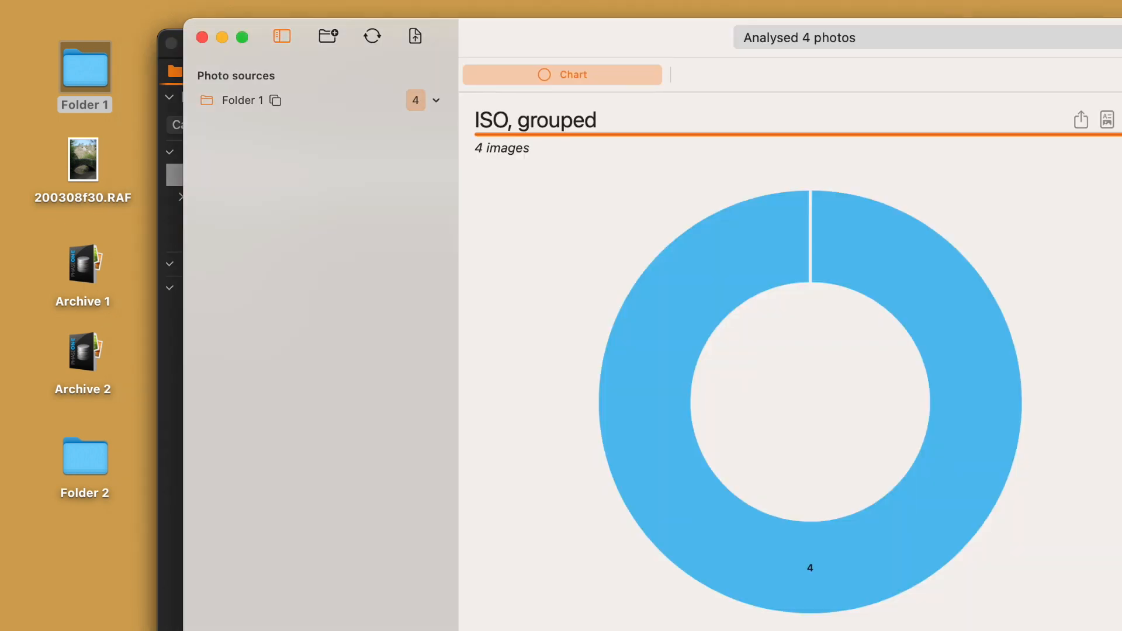
# Add Archive 1 from the desktop as a photo source and import its EXIF data.
pyautogui.click(74, 266)
pyautogui.moveTo(75, 265); pyautogui.dragTo(271, 200)
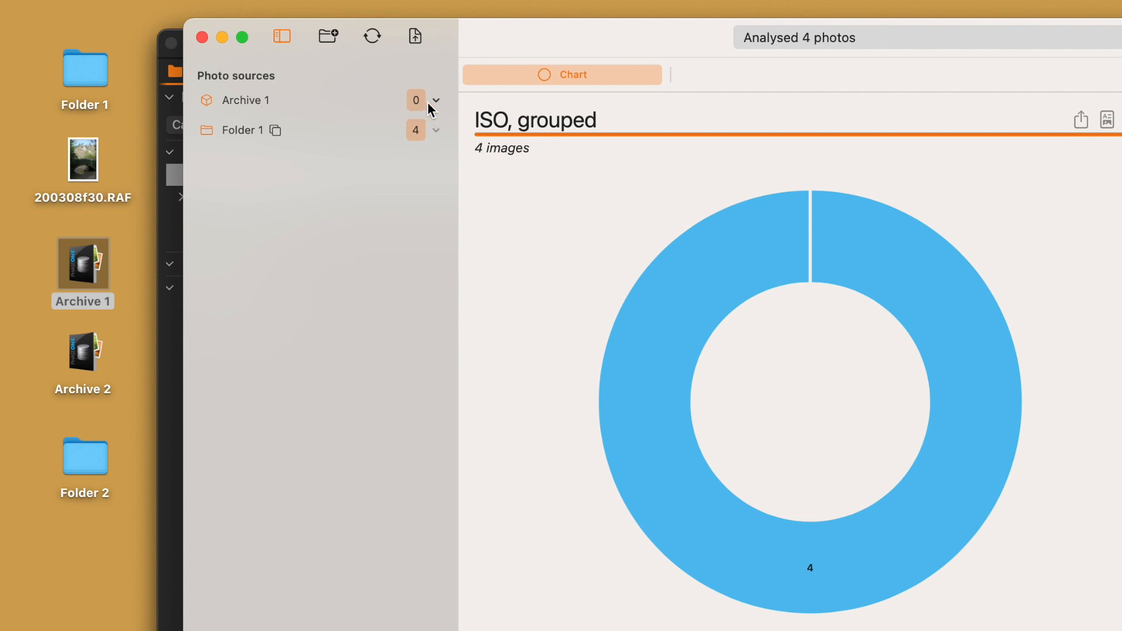
pyautogui.click(433, 100)
pyautogui.click(440, 101)
pyautogui.click(449, 145)
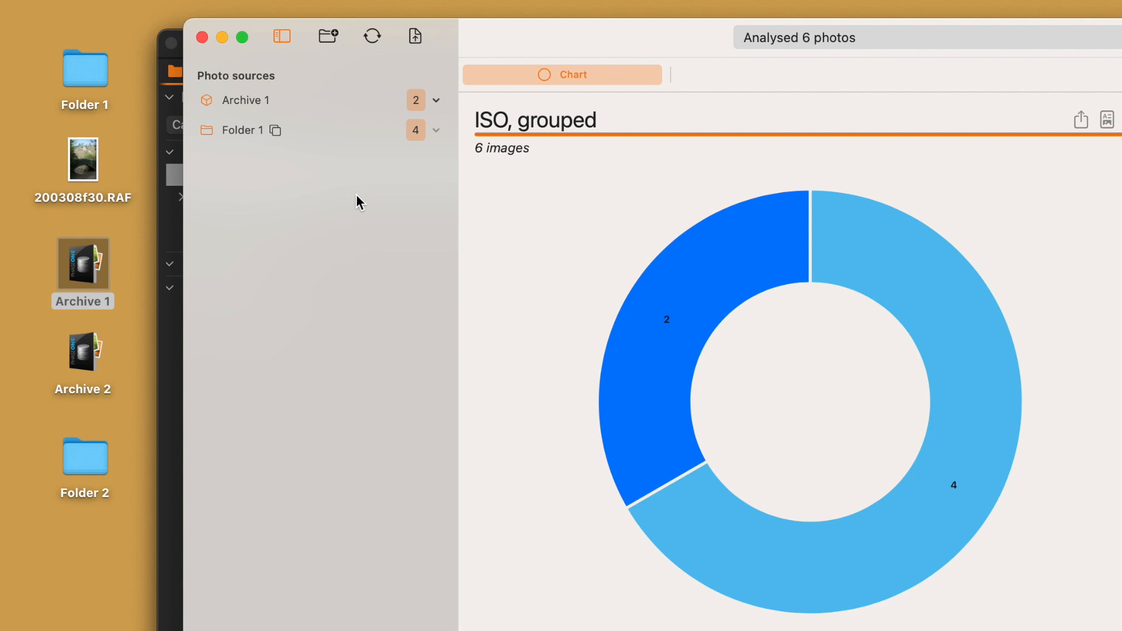
# View the Archive 2 catalog in Capture One, then add Archive 2 as a photo source and import its EXIF data.
pyautogui.click(178, 354)
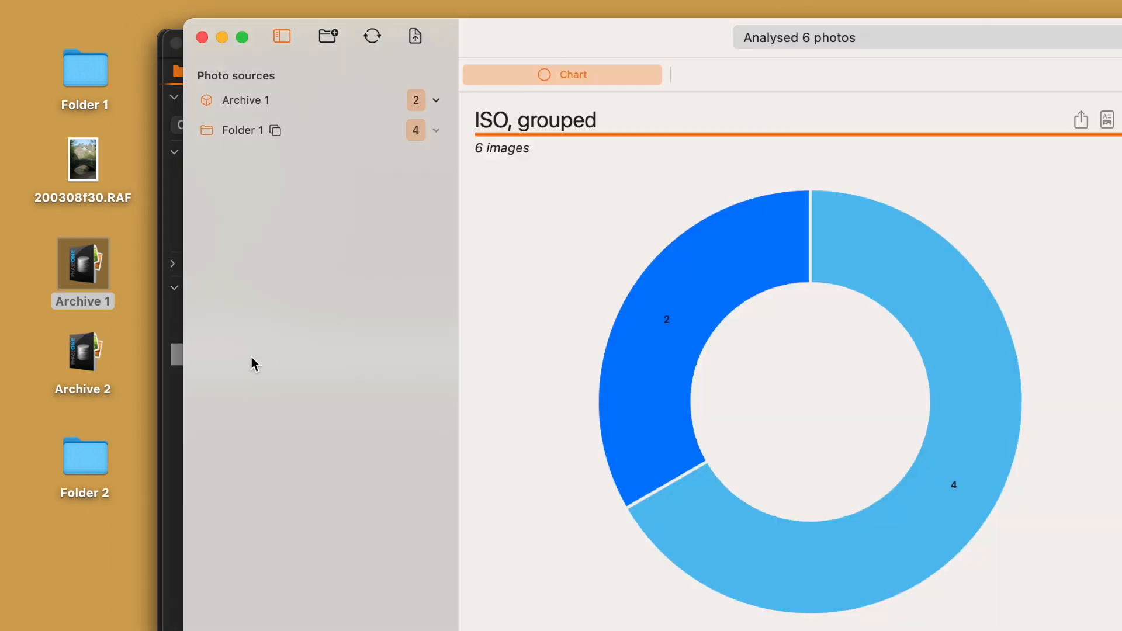
pyautogui.click(79, 359)
pyautogui.moveTo(79, 361); pyautogui.dragTo(317, 271)
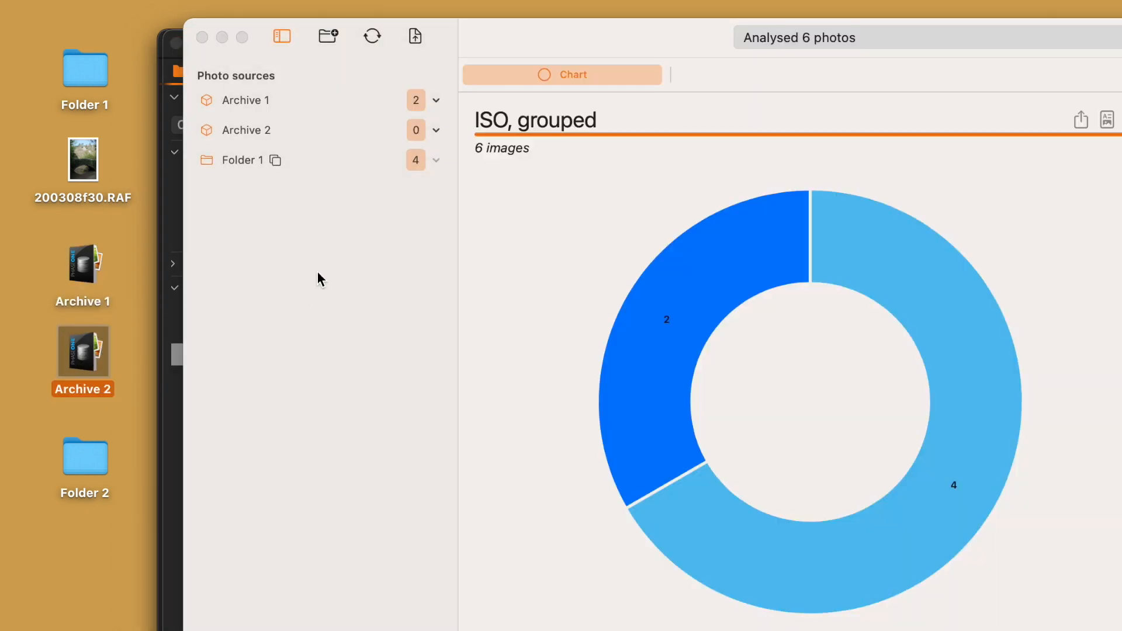
pyautogui.click(436, 131)
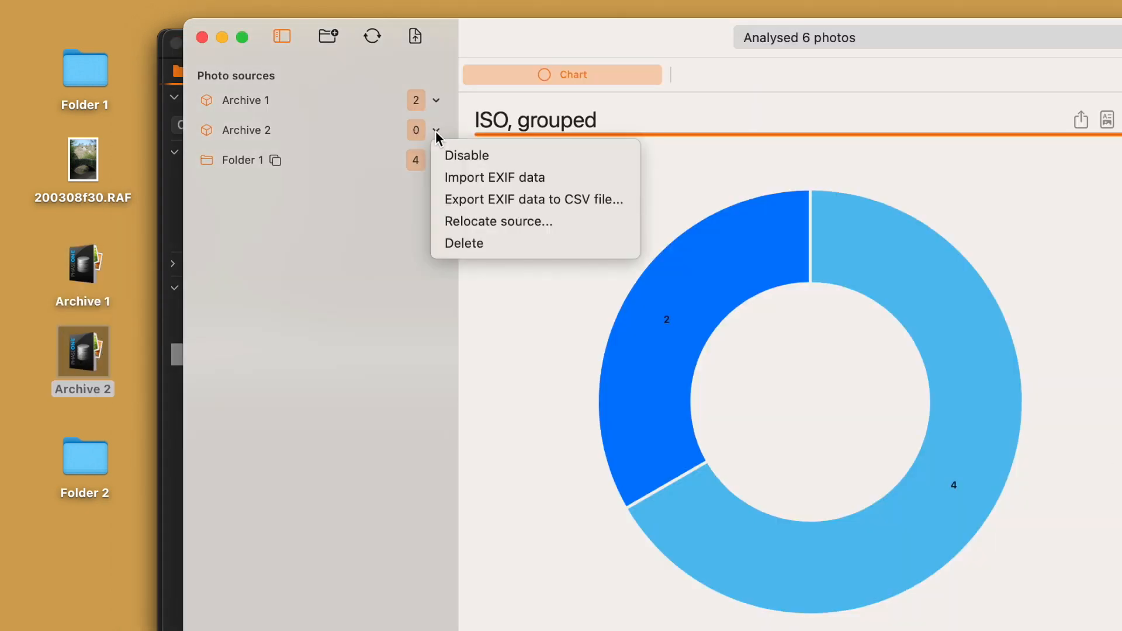
pyautogui.click(463, 174)
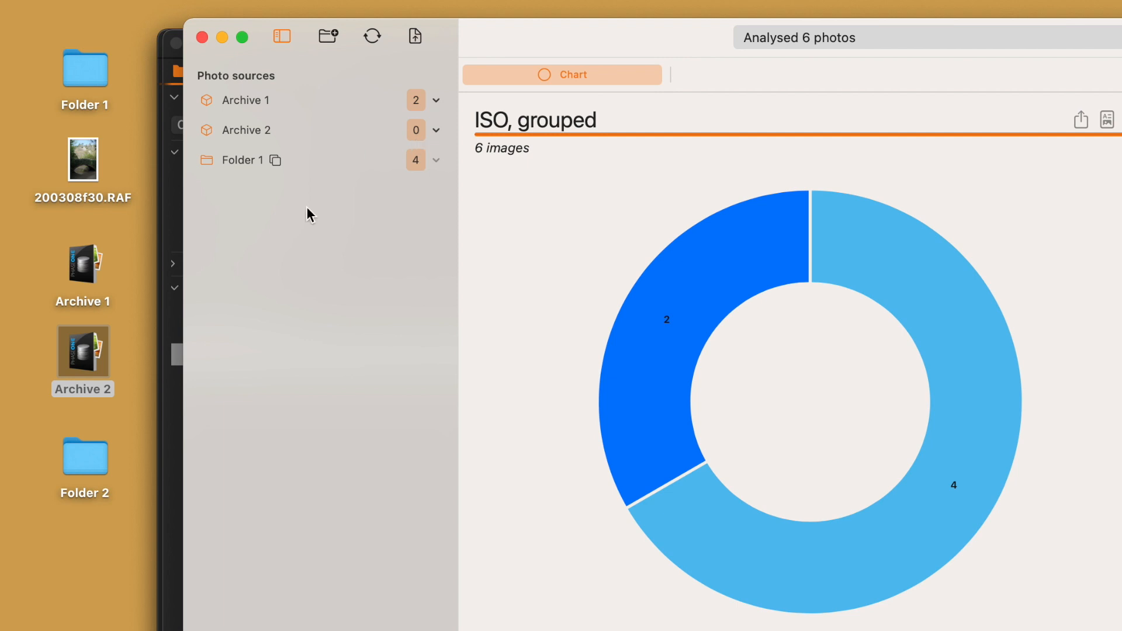
# Add Folder 2 from the desktop as a photo source and import its EXIF data.
pyautogui.moveTo(80, 461); pyautogui.dragTo(285, 236)
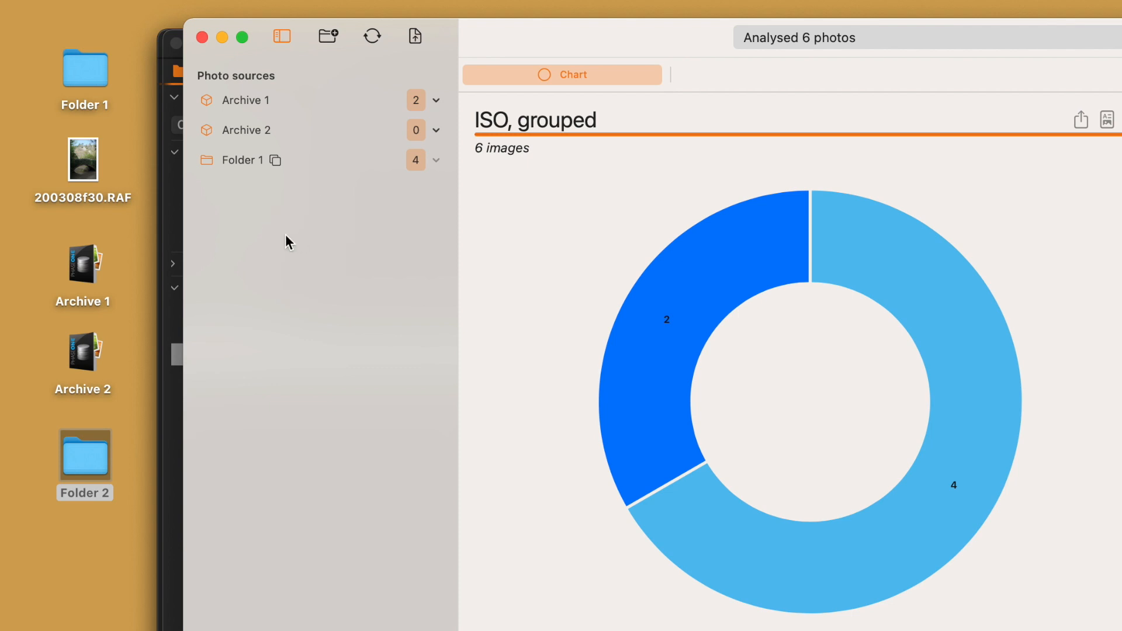
pyautogui.click(436, 190)
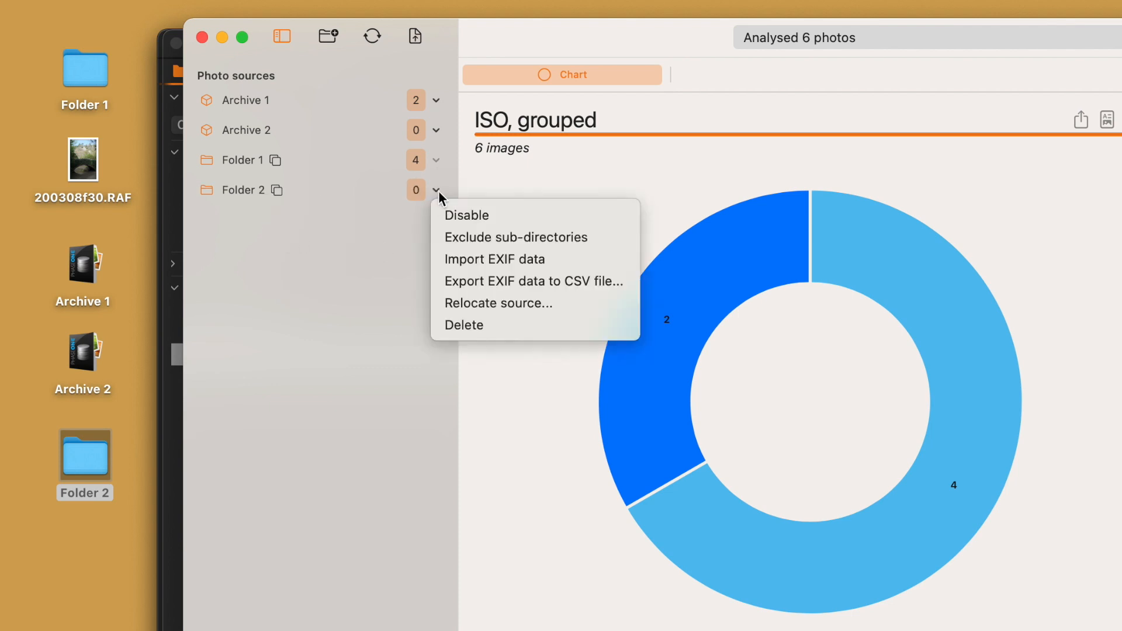
pyautogui.click(477, 250)
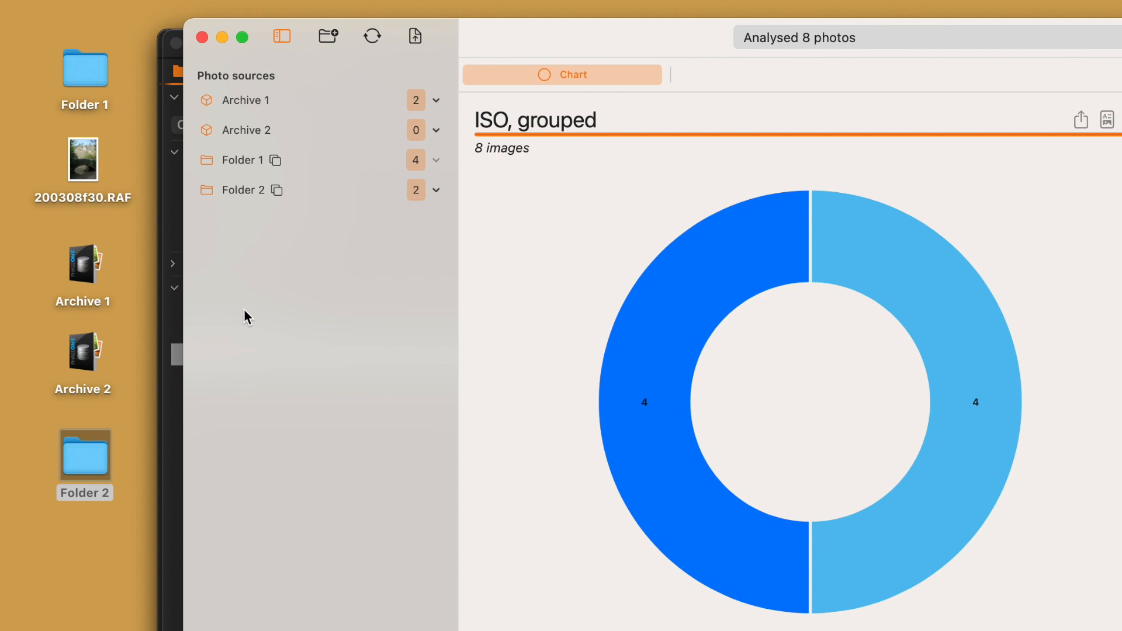
# Move the photo 200308f30.RAF from the desktop into Folder 1 and update all photo sources with a new import.
pyautogui.click(85, 165)
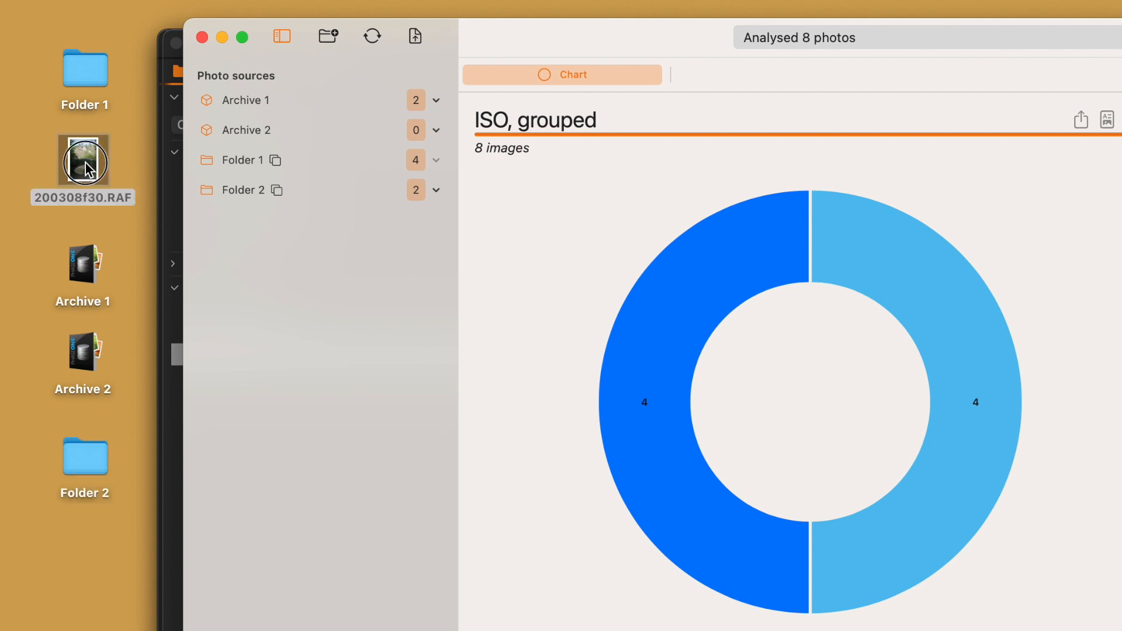
pyautogui.moveTo(86, 163); pyautogui.dragTo(85, 72)
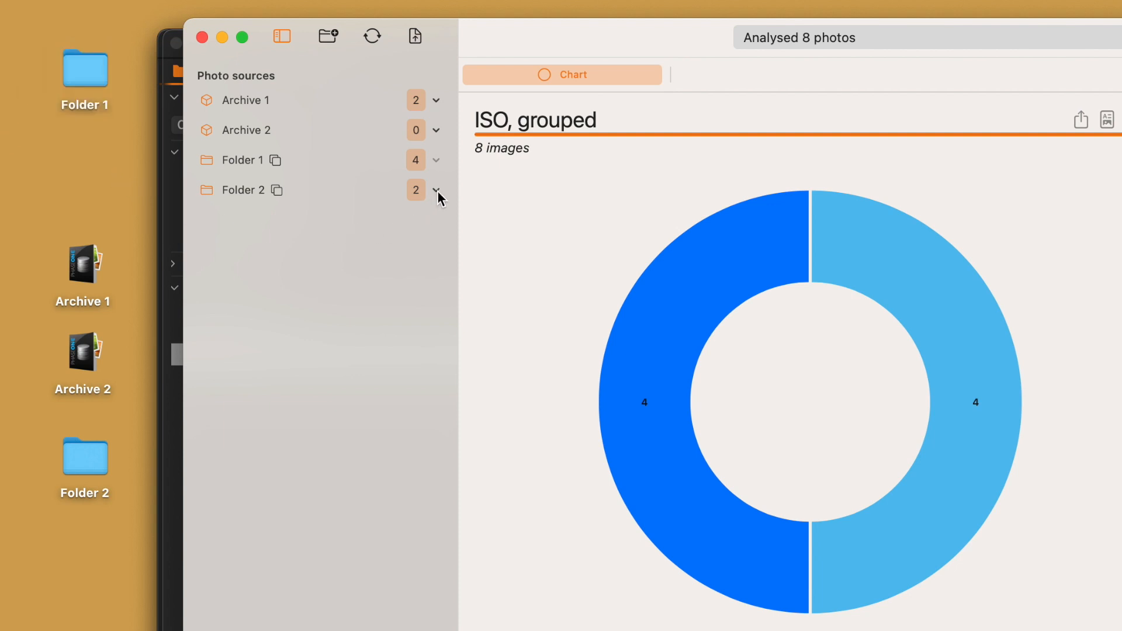
pyautogui.click(372, 42)
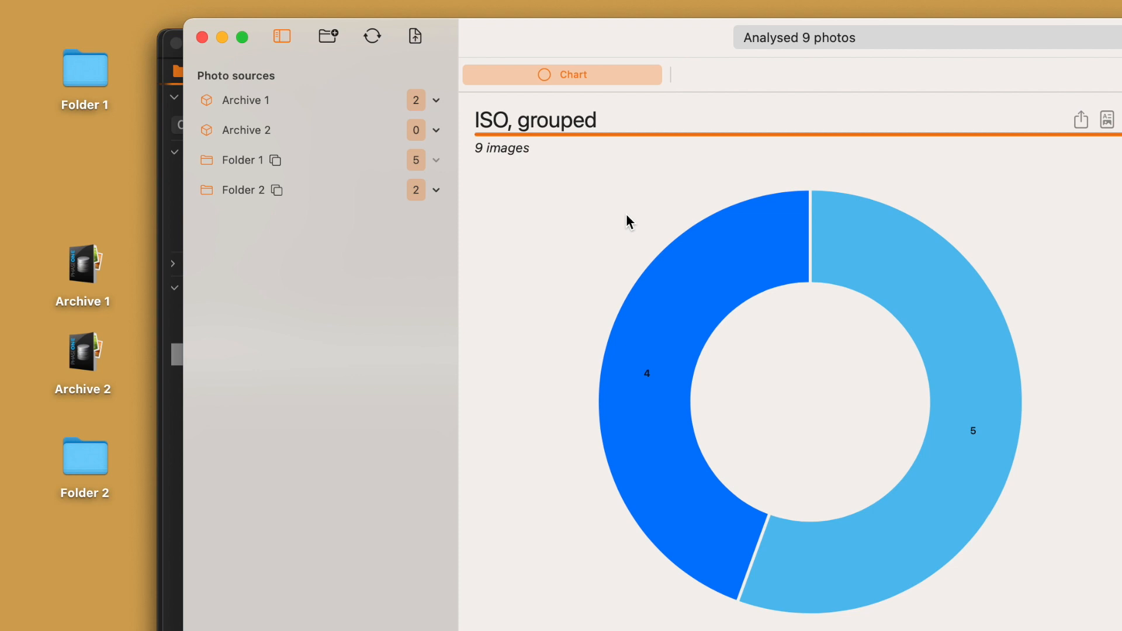
# Save the document to the desktop under the name Demo.
pyautogui.click(134, 0)
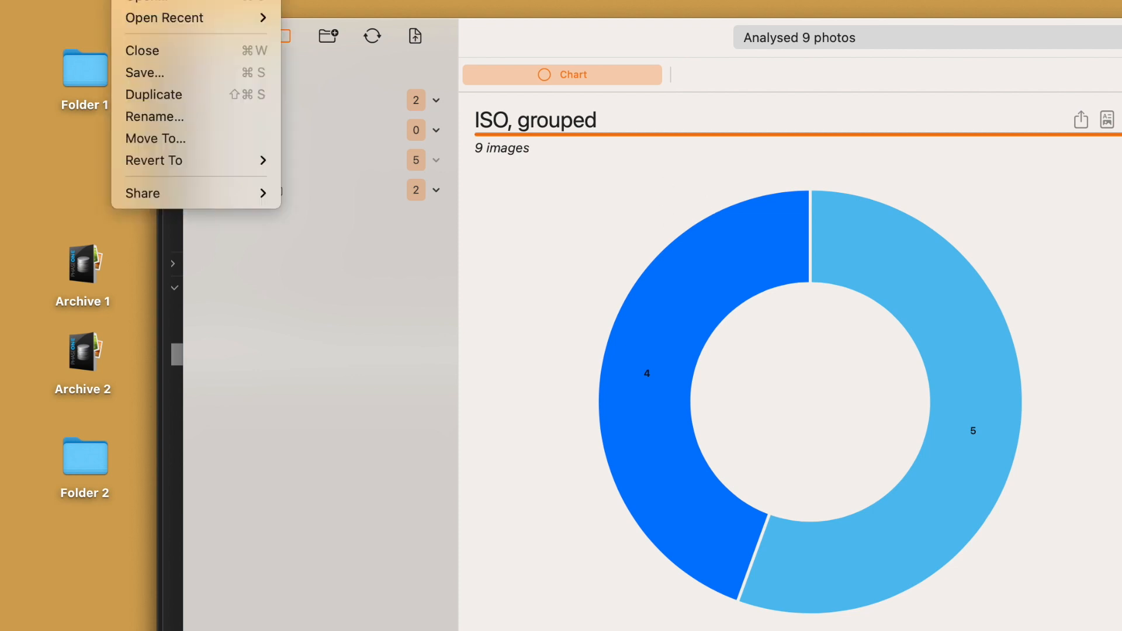
pyautogui.click(164, 73)
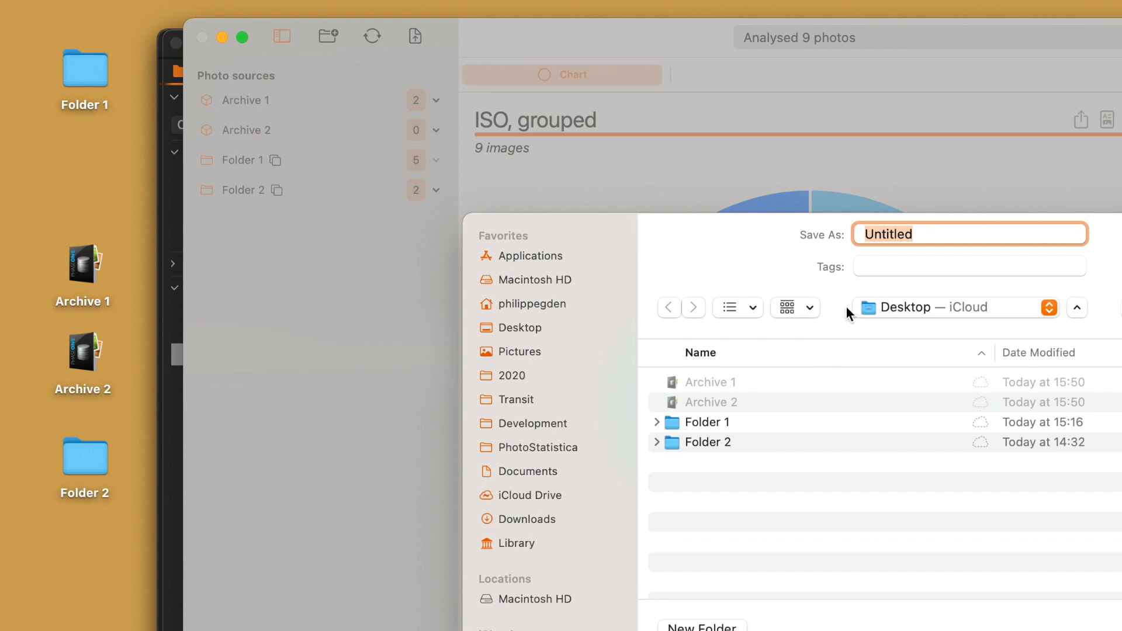
pyautogui.write('Demo')
pyautogui.press('Return')
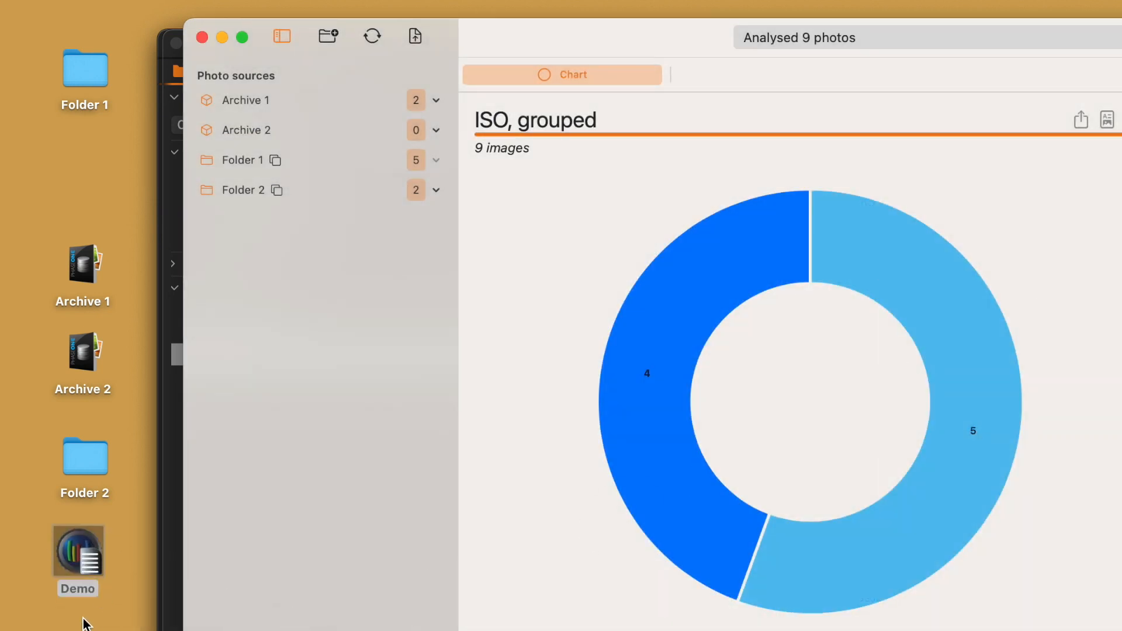
# Close the Demo document and reopen it from the recently used documents.
pyautogui.click(202, 37)
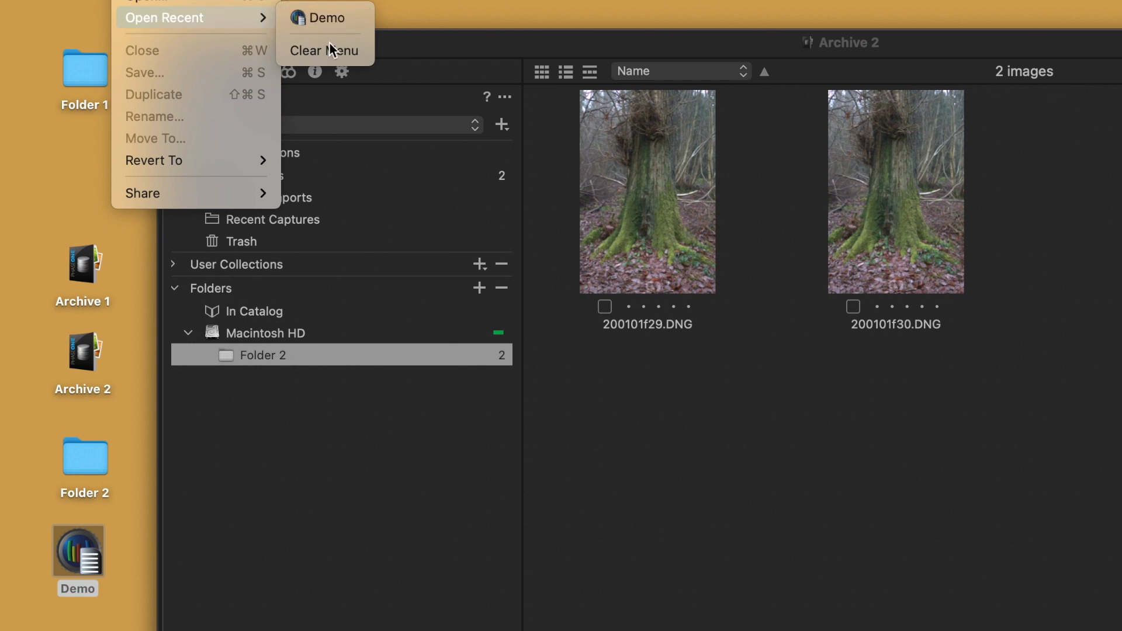
pyautogui.click(325, 45)
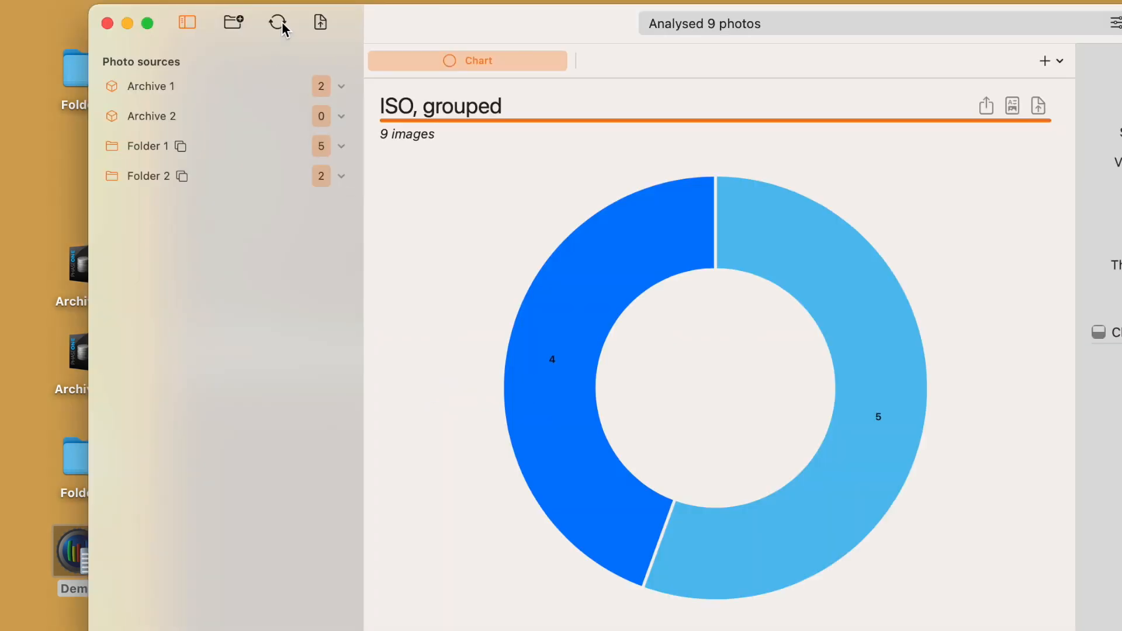
# Update all photo sources of the reopened Demo document.
pyautogui.click(282, 24)
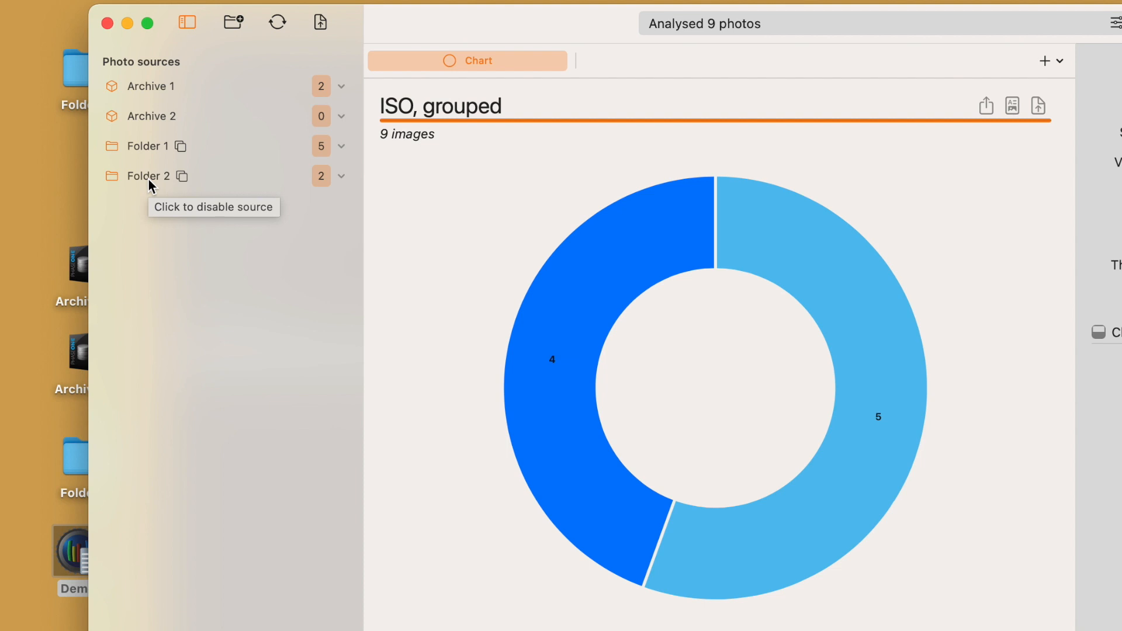
# Disable the photo sources Folder 1 and Folder 2 to exclude them from the analysis, and enable both again.
pyautogui.click(143, 146)
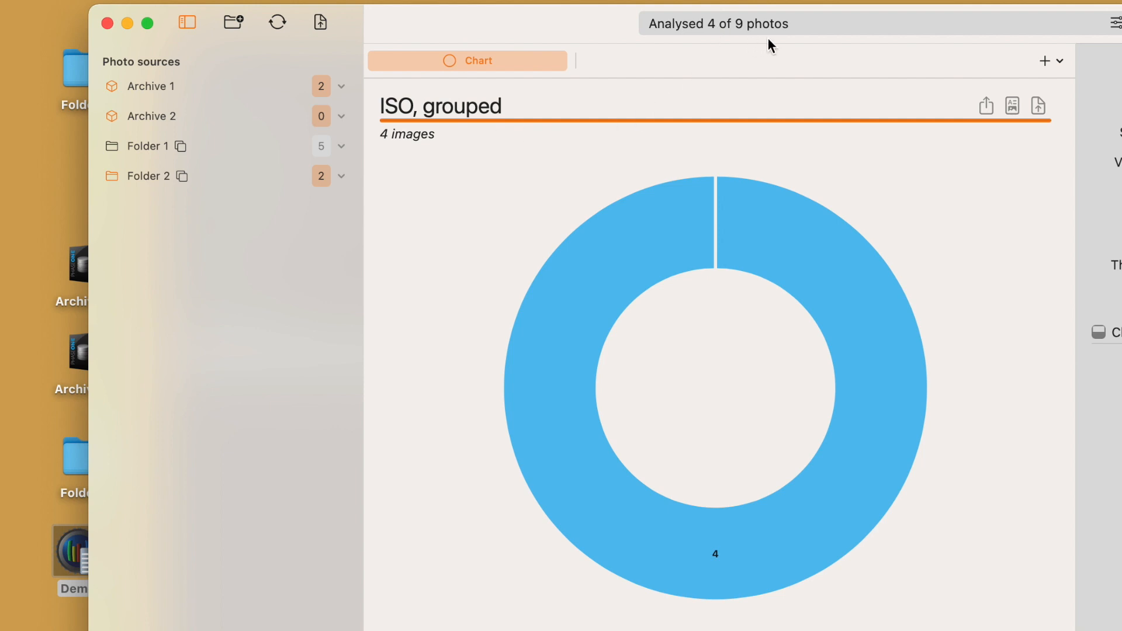
pyautogui.click(153, 178)
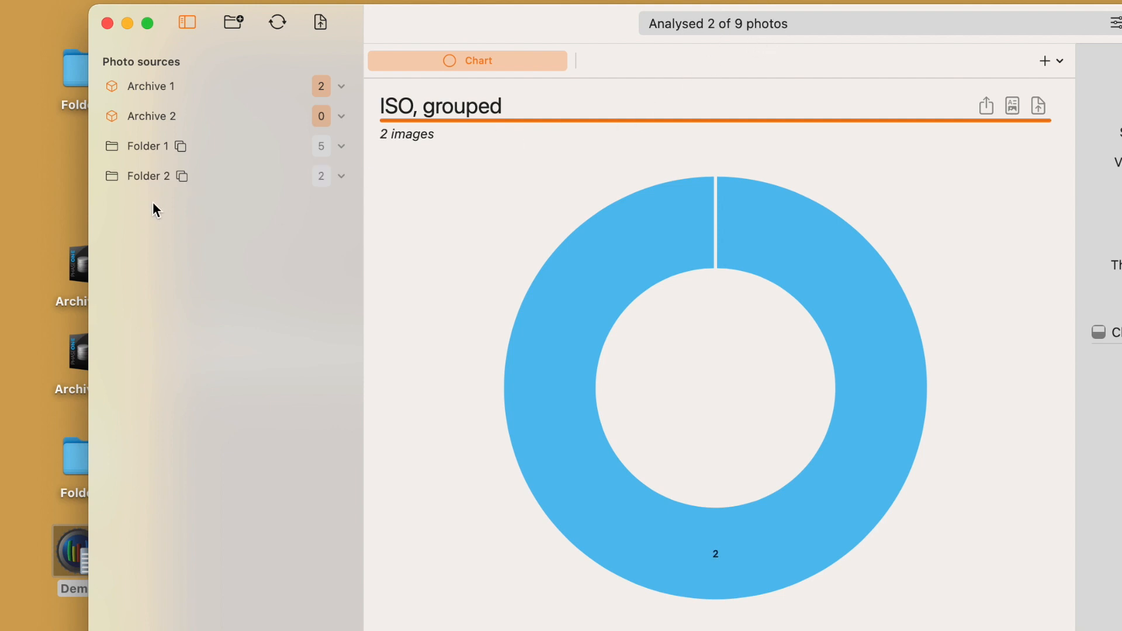
pyautogui.click(146, 177)
pyautogui.click(149, 149)
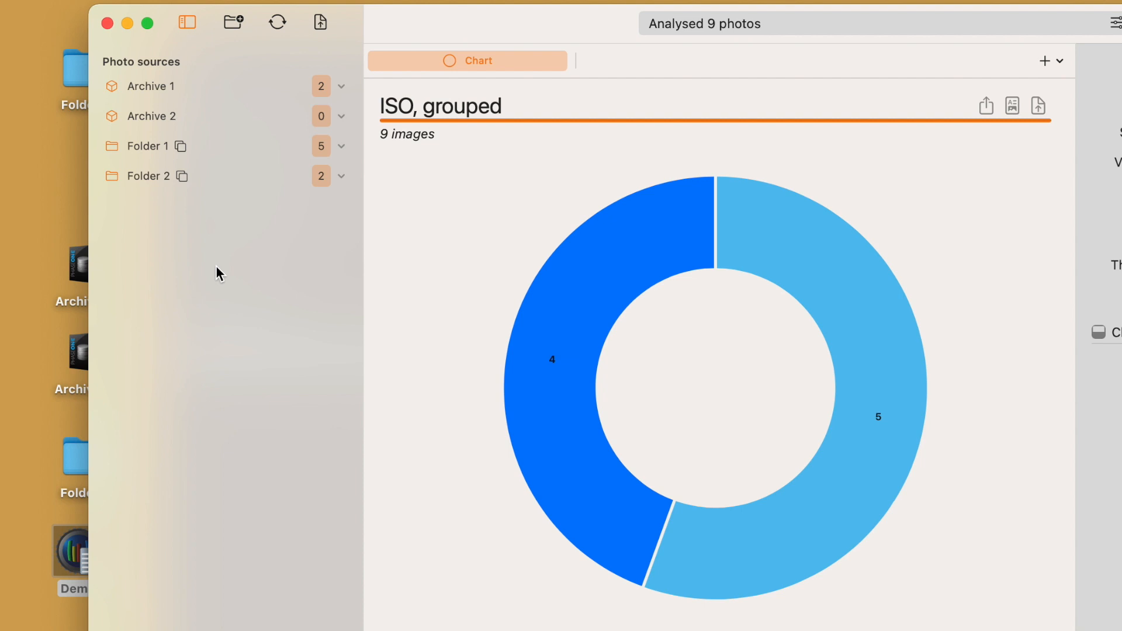
# Move Folder 1 into Folder 2 on the desktop and update all photo sources.
pyautogui.moveTo(212, 18); pyautogui.dragTo(275, 27)
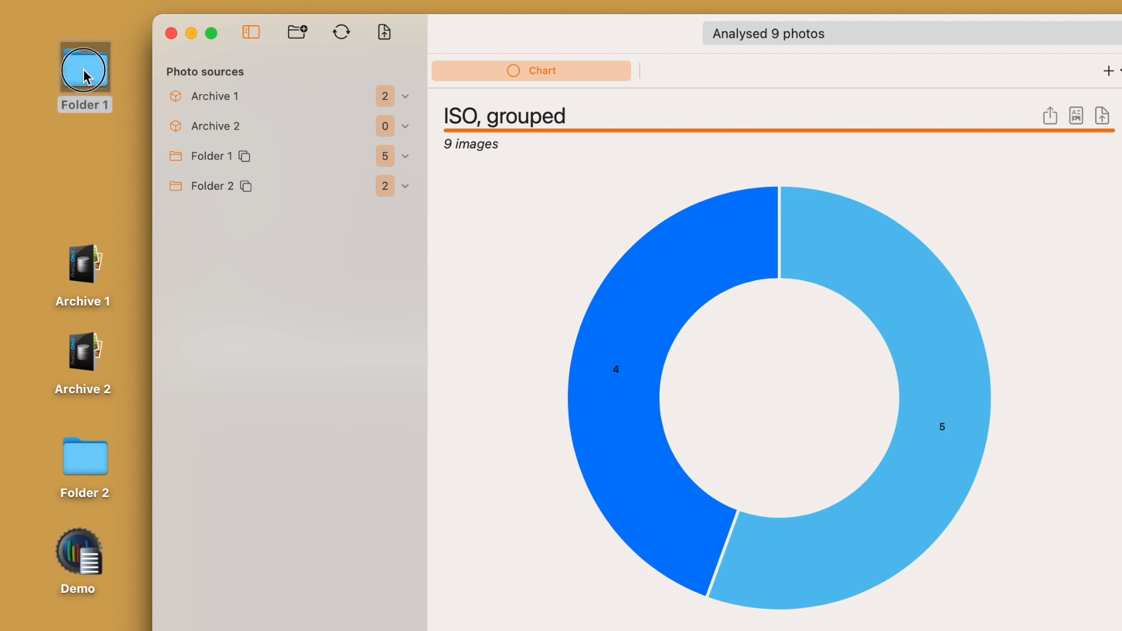
pyautogui.moveTo(83, 70); pyautogui.dragTo(83, 467)
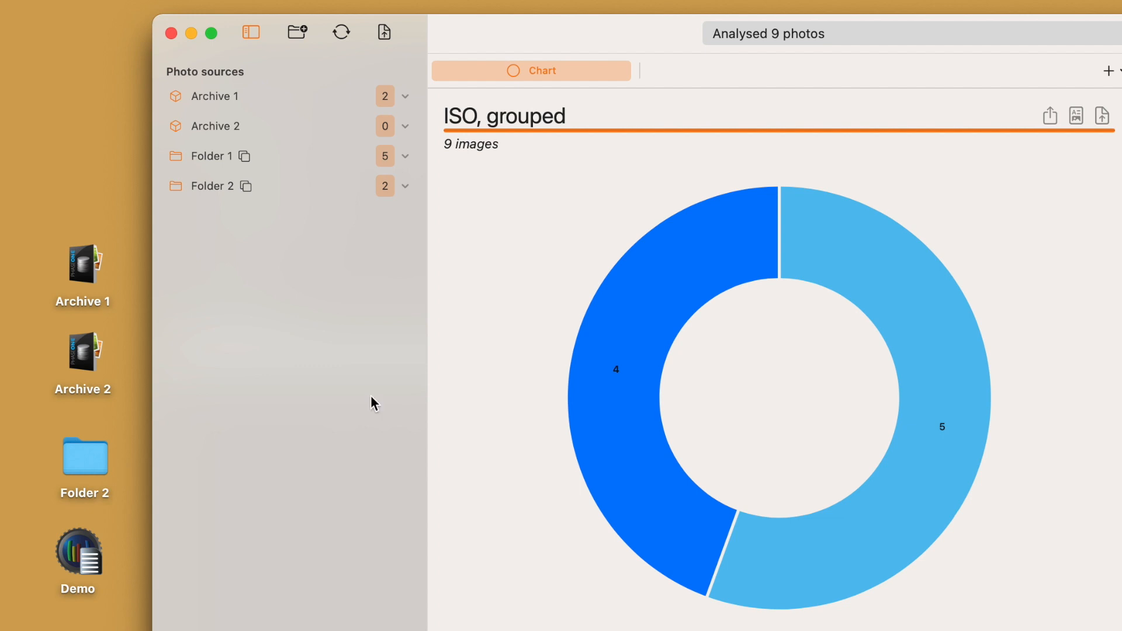
pyautogui.click(405, 156)
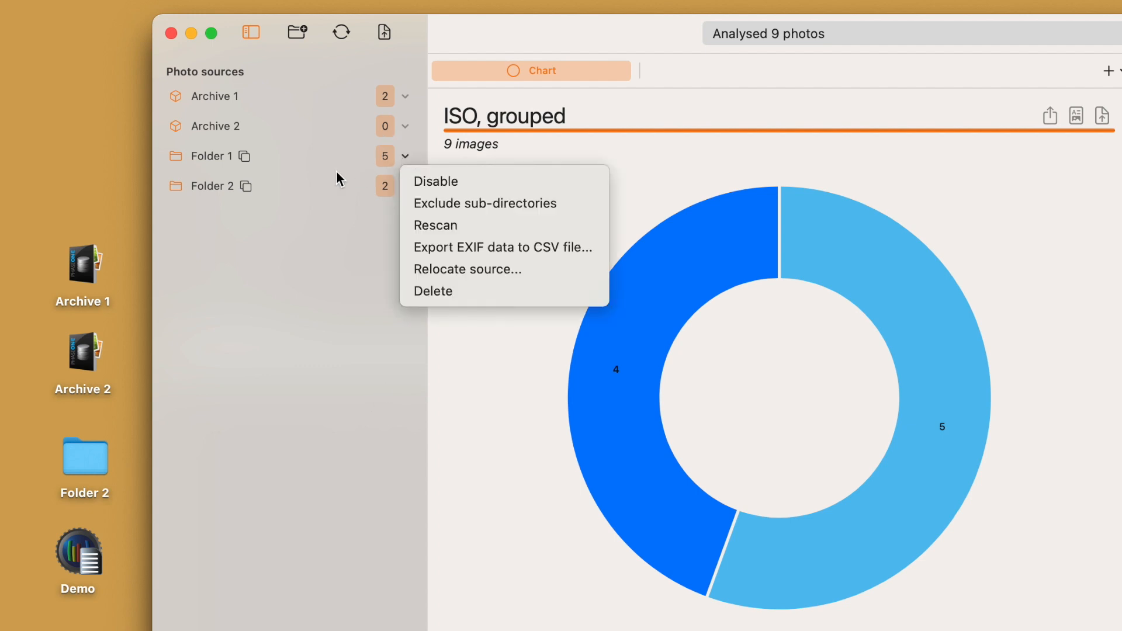
pyautogui.click(362, 272)
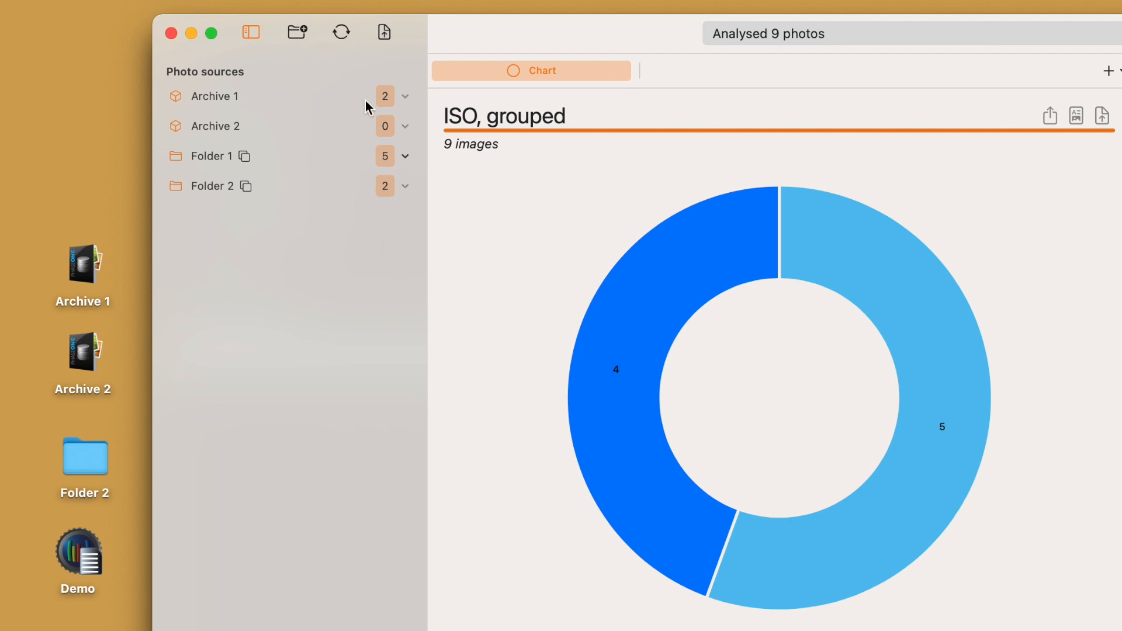
pyautogui.click(342, 34)
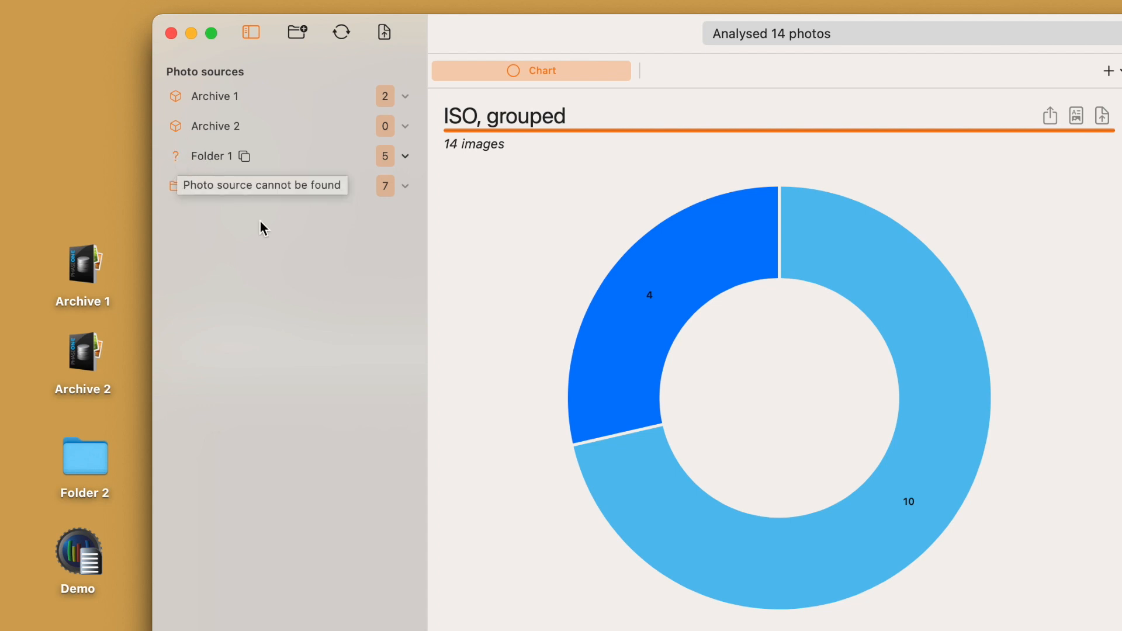
# Relocate the Folder 1 photo source to the Folder 1 directory inside Folder 2 on the desktop.
pyautogui.click(405, 156)
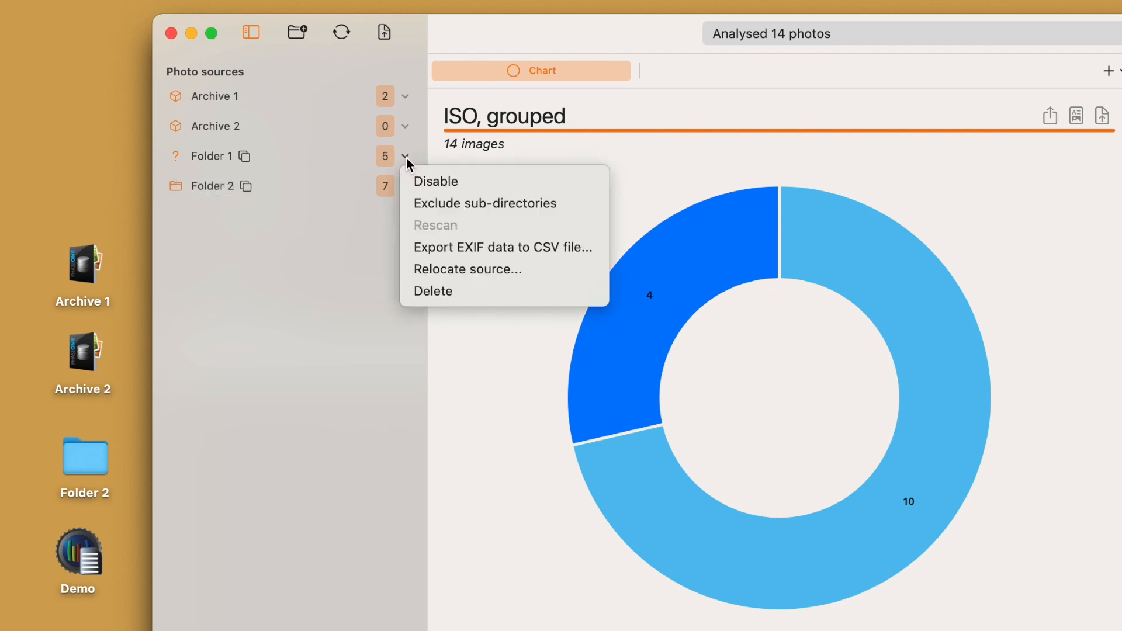
pyautogui.click(480, 270)
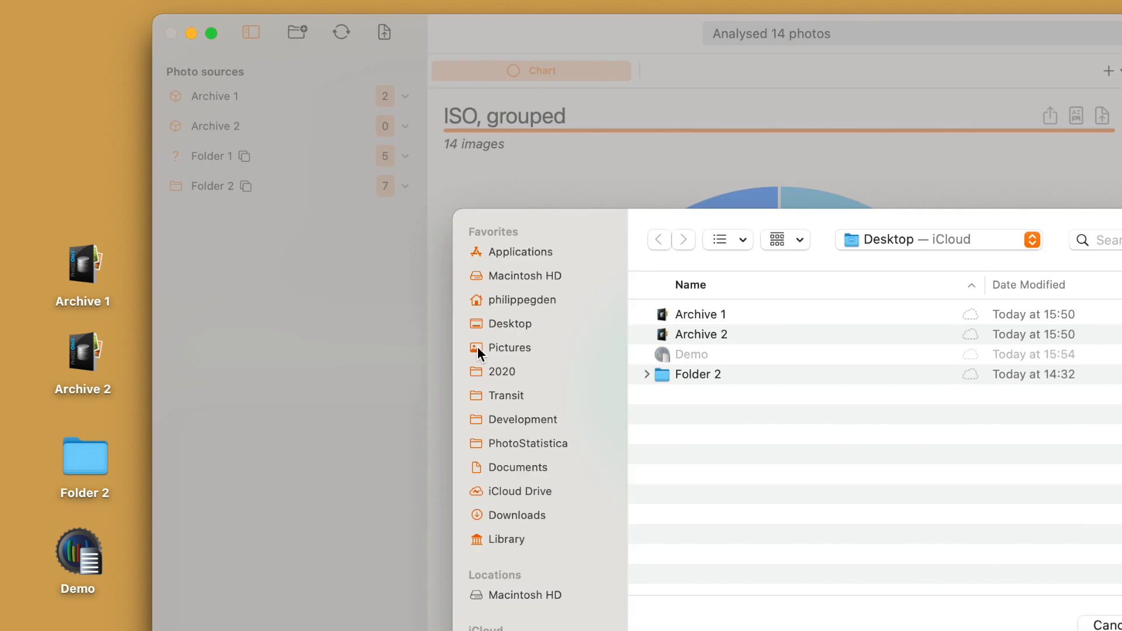
pyautogui.click(647, 375)
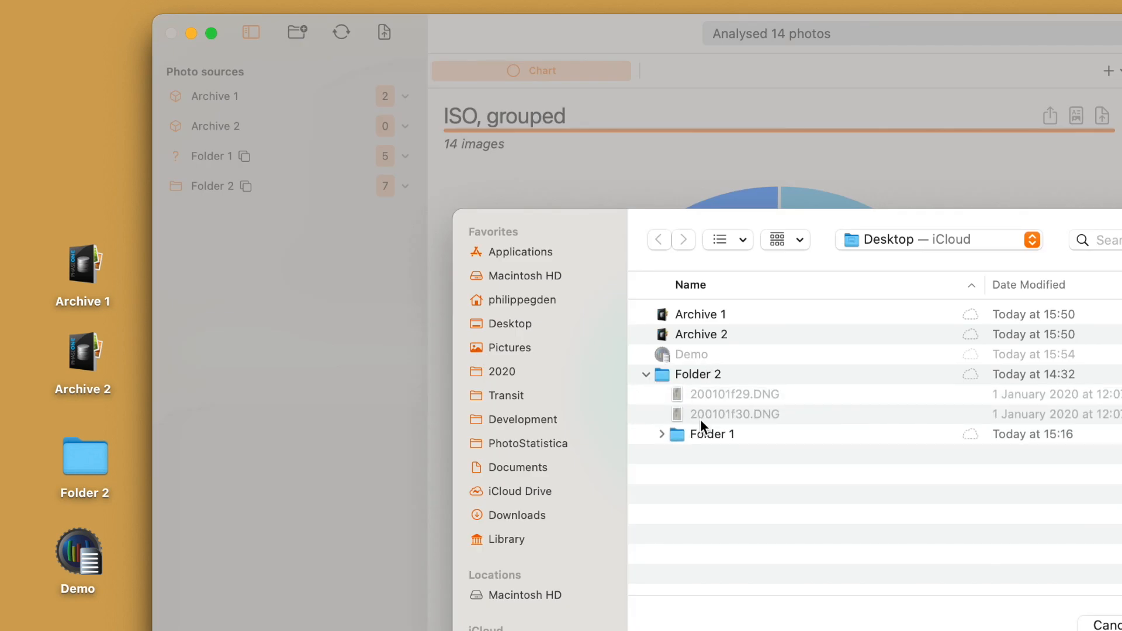
pyautogui.click(707, 434)
pyautogui.press('Return')
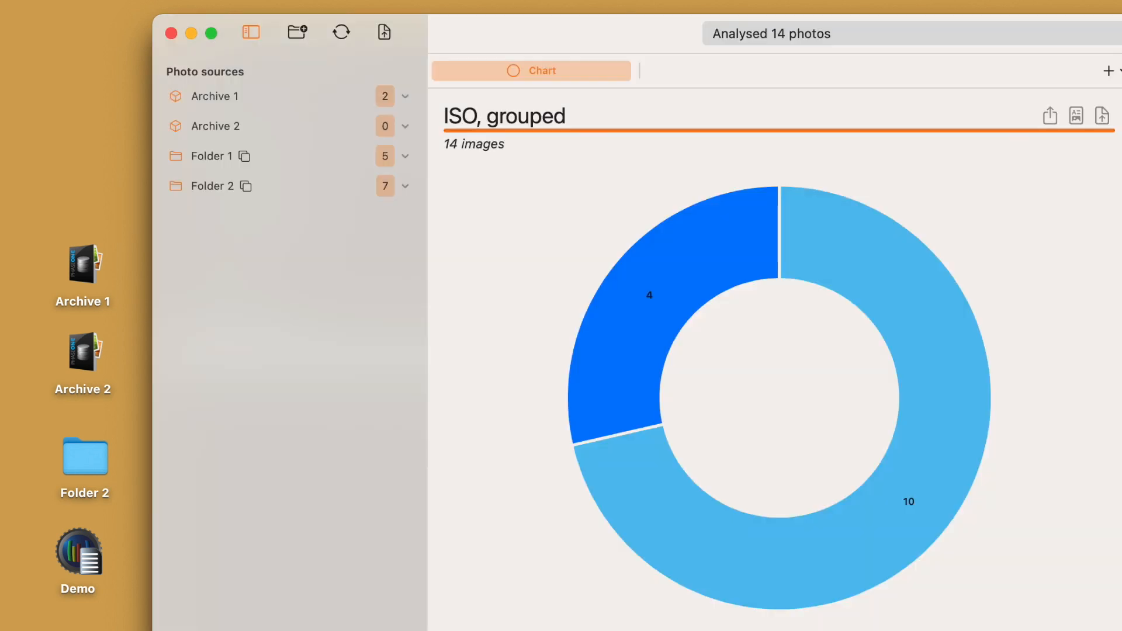
# Rescan only the relocated Folder 1 photo source.
pyautogui.click(405, 157)
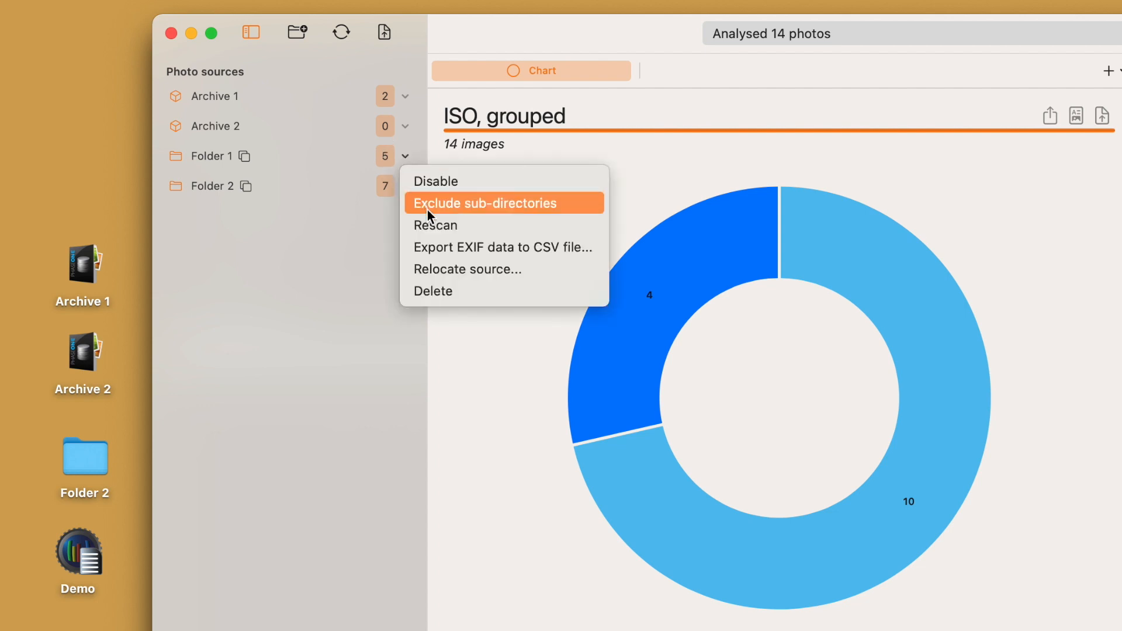
pyautogui.press('Down')
pyautogui.press('Return')
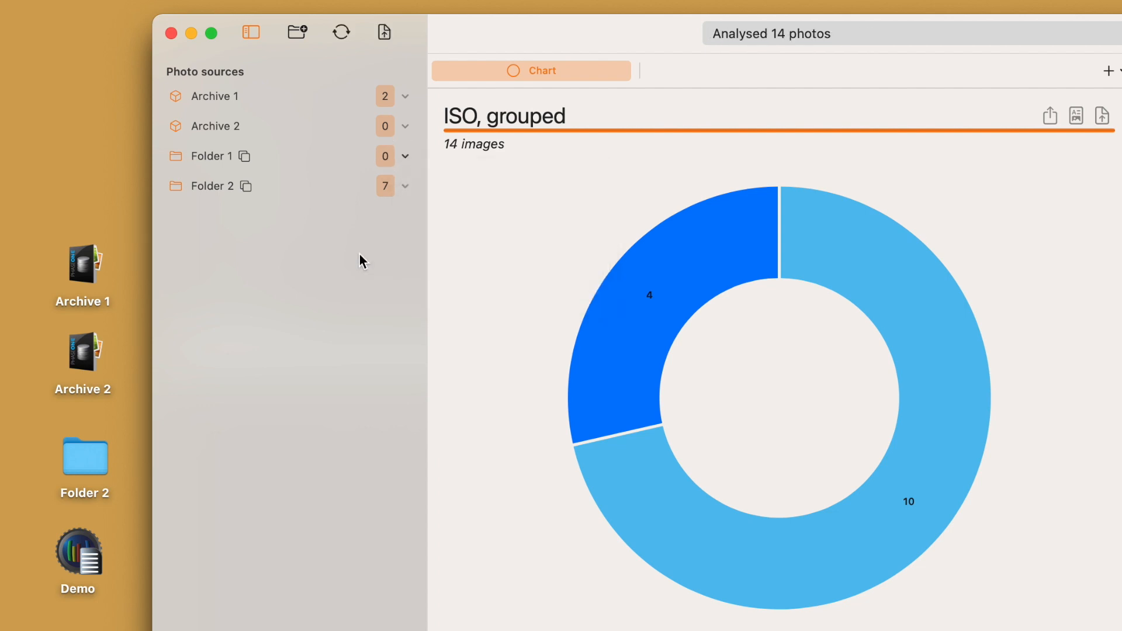